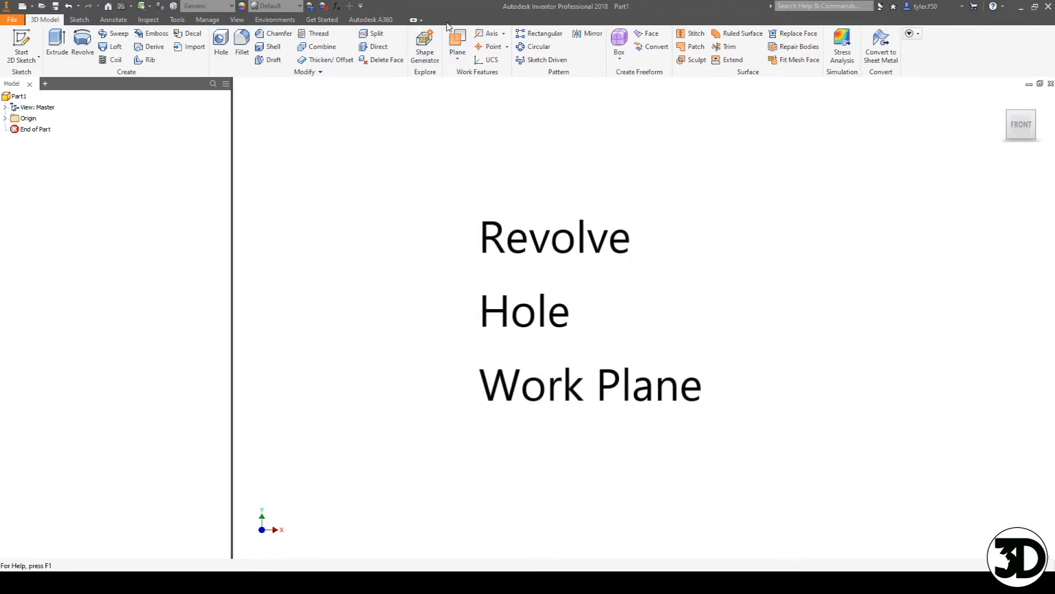
Step: Start a 2D sketch on the front plane and draw a vertical line about 0.05 in to the right of the origin, crossing the horizontal axis
click(22, 44)
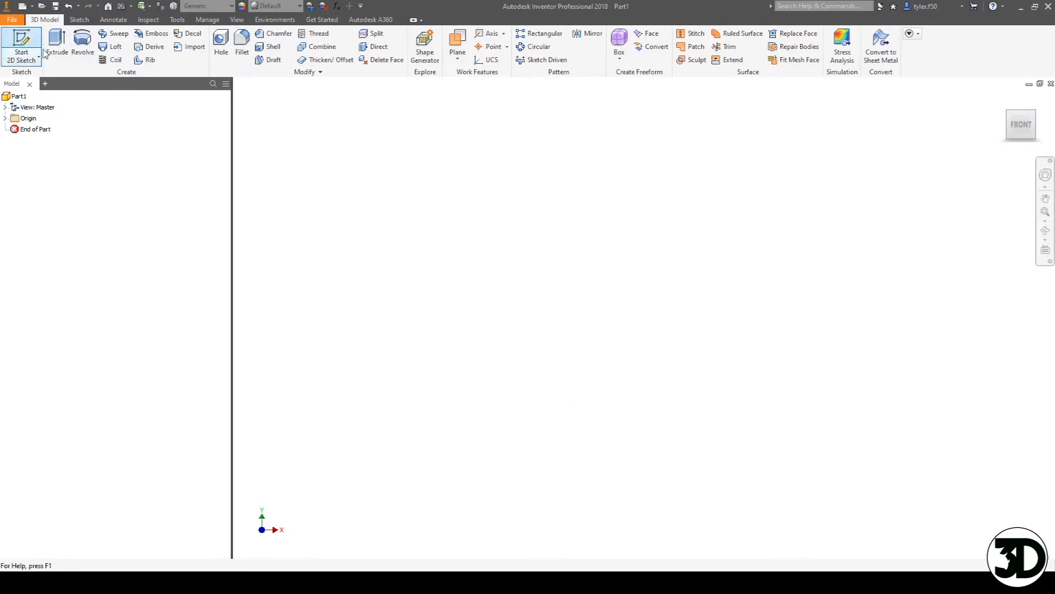
click(569, 171)
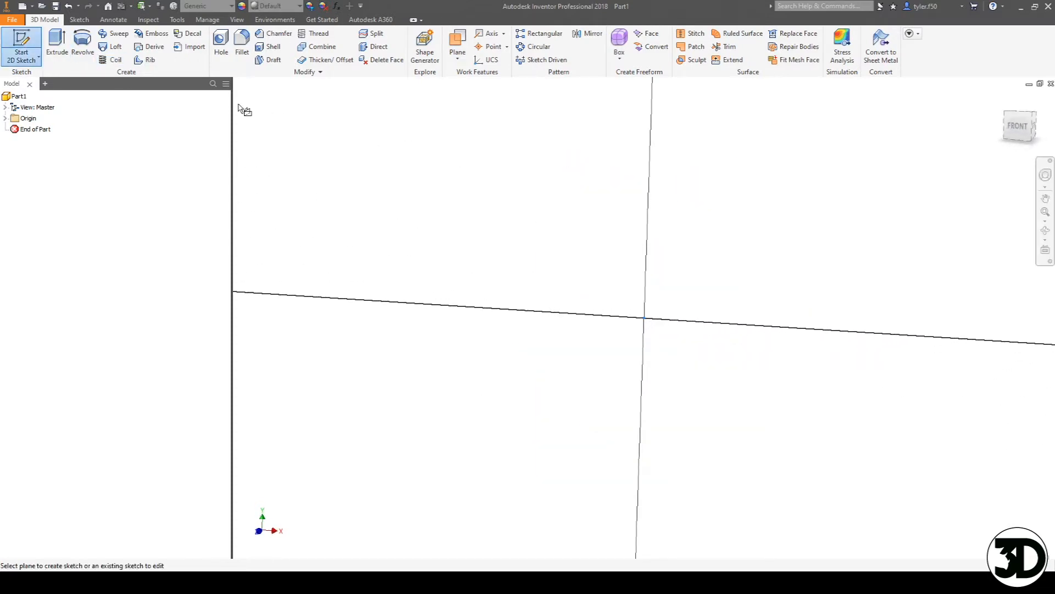
click(56, 44)
click(661, 118)
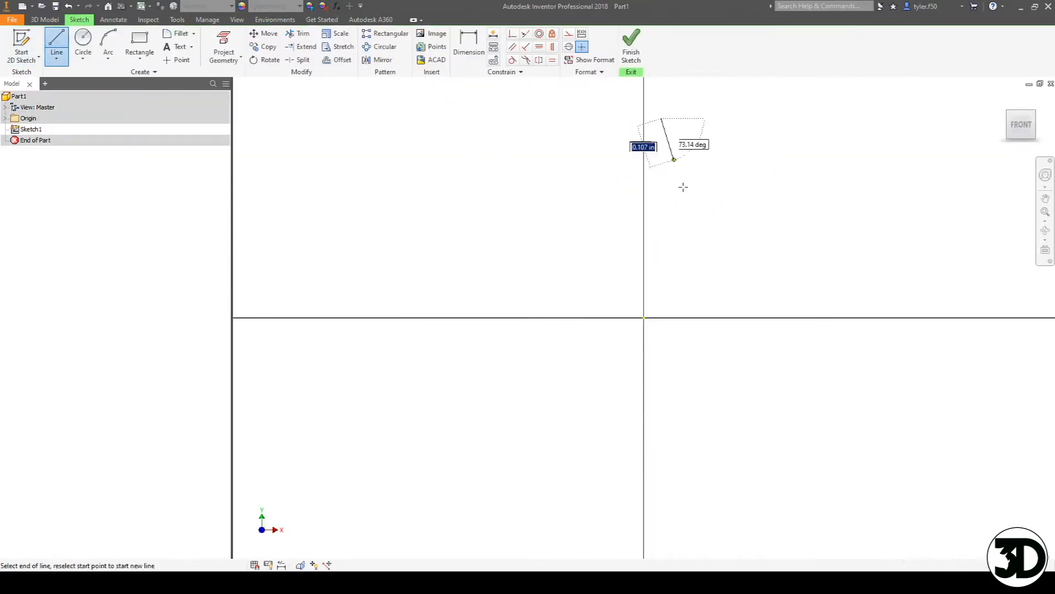
click(661, 509)
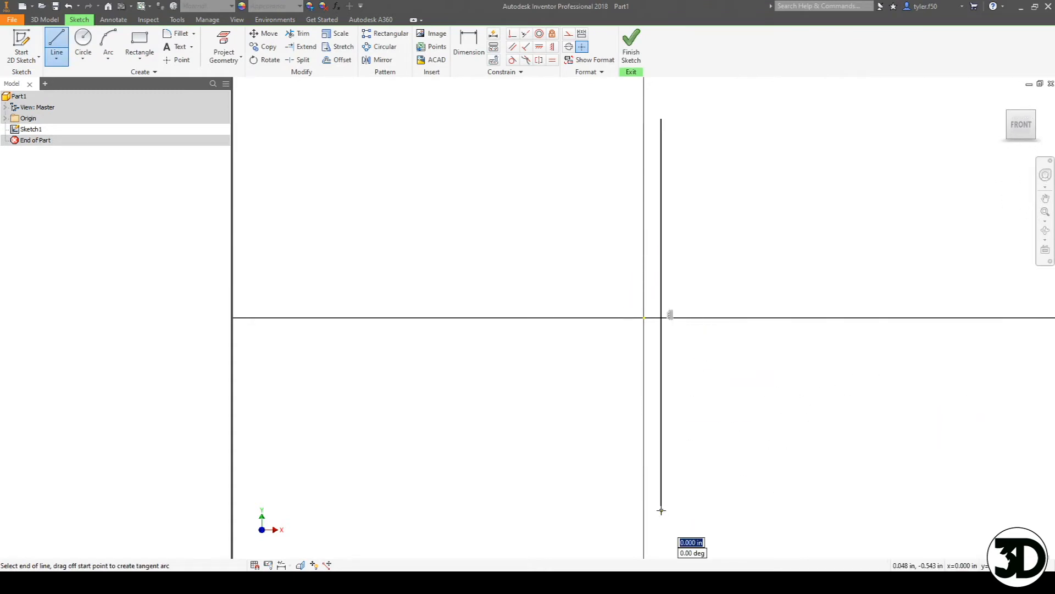
right_click(663, 364)
click(692, 370)
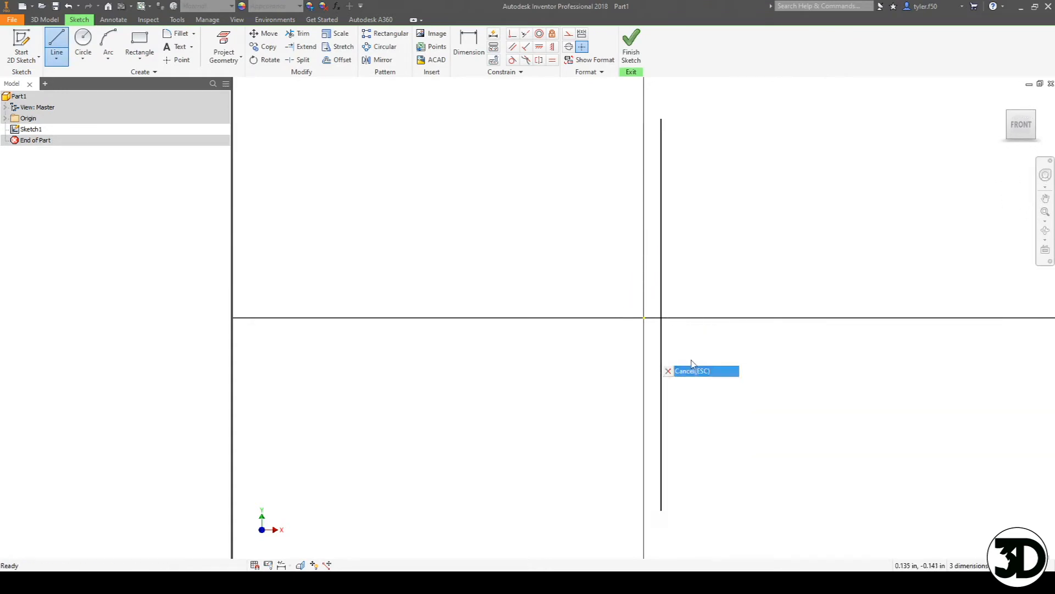
Step: Convert the vertical line to a centerline
click(662, 139)
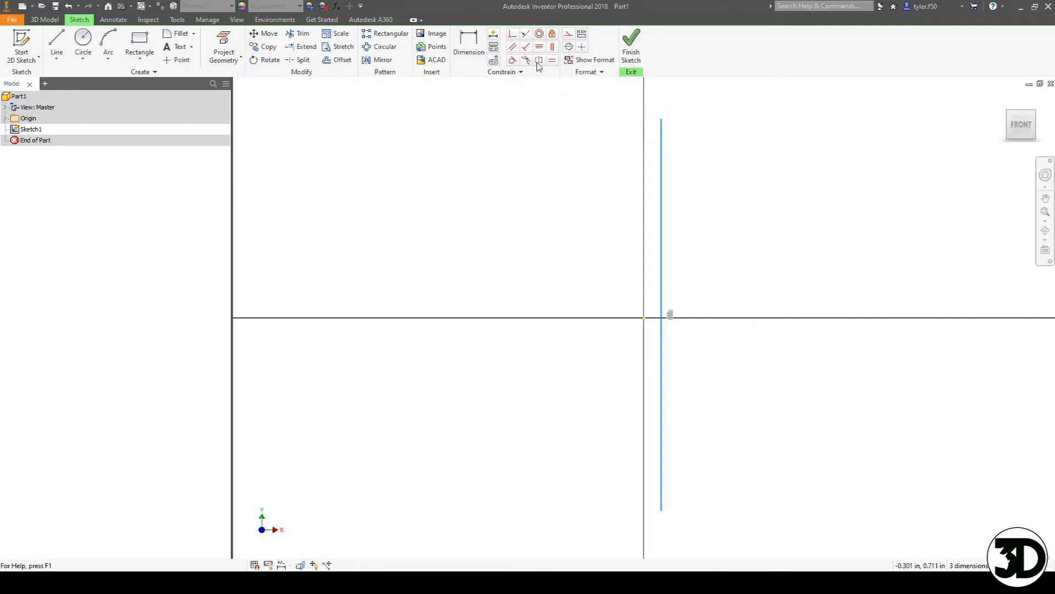
click(569, 48)
right_click(662, 145)
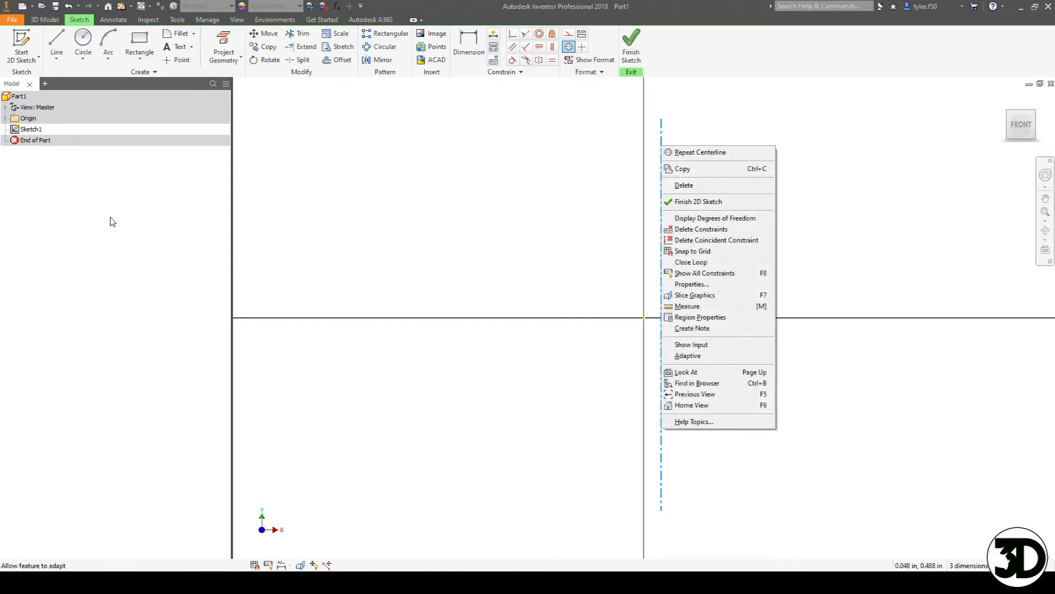
click(360, 230)
Step: Constrain the centerline's midpoint coincident with the sketch origin and stretch the centerline longer
click(511, 34)
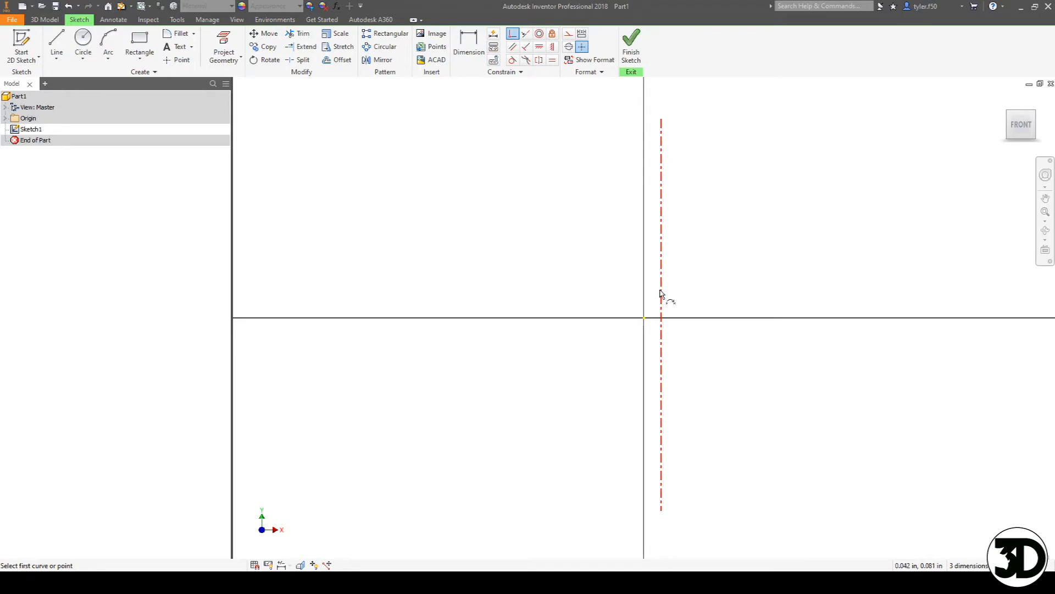
key(Escape)
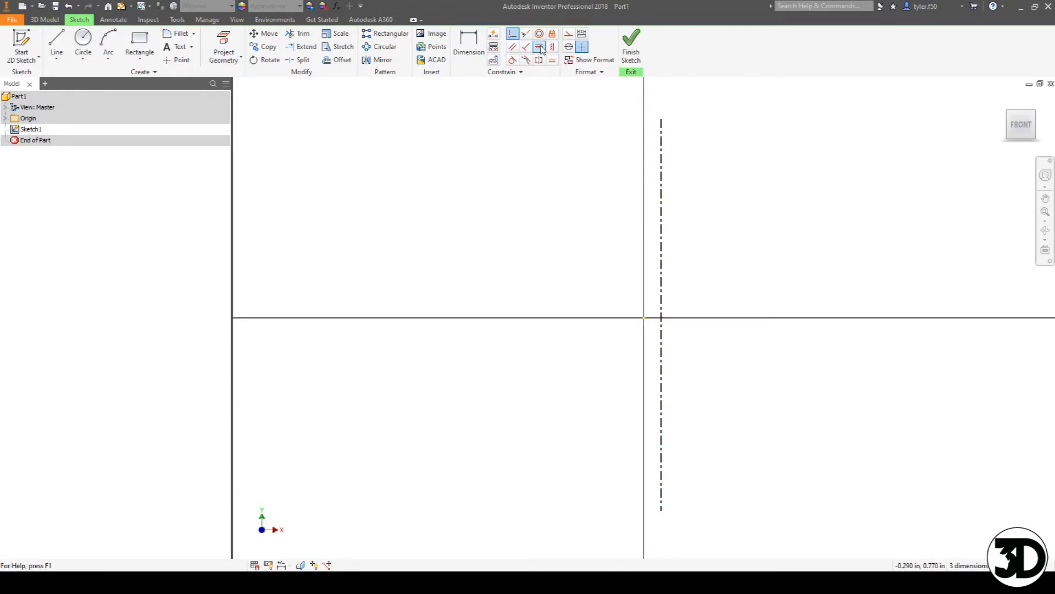
click(511, 36)
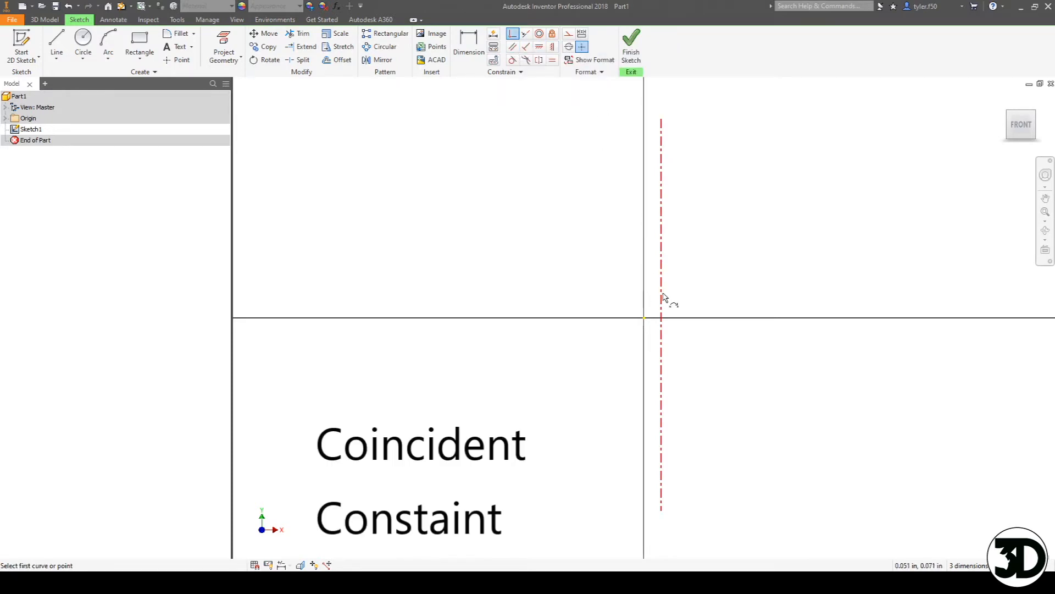
click(661, 317)
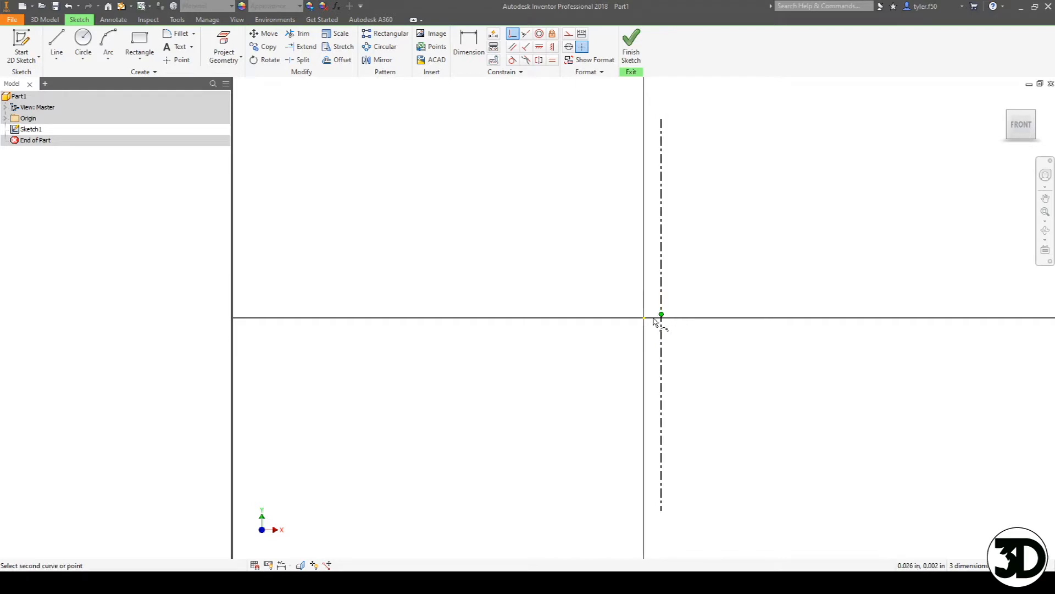
click(645, 319)
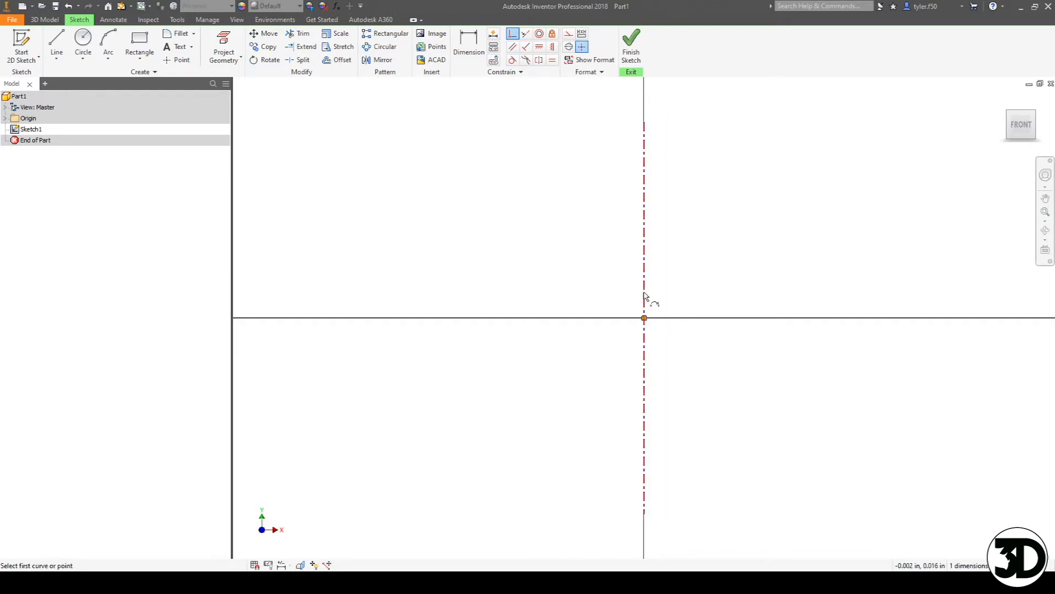
key(Escape)
drag(645, 238, 635, 145)
Step: Sketch a rough stepped half-profile of seven connected lines left of the centerline, starting and ending on the centerline
click(57, 42)
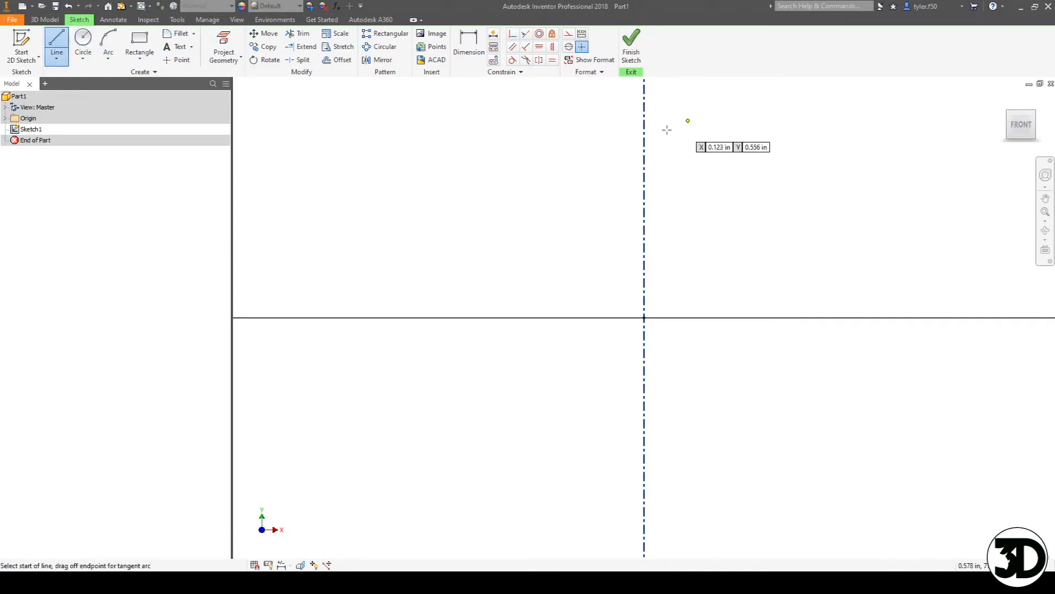
click(644, 133)
click(577, 134)
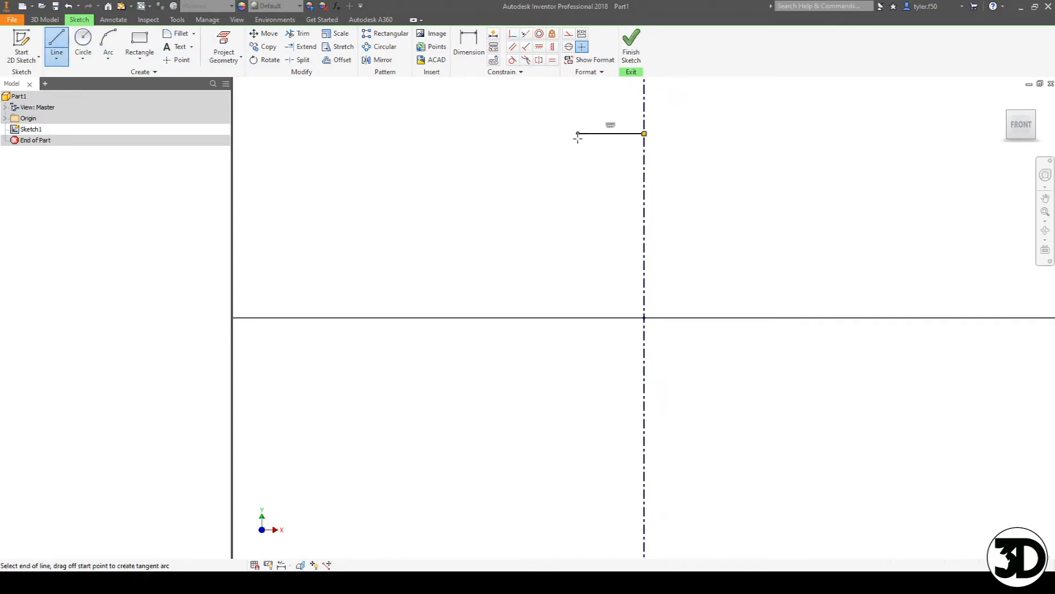
click(578, 190)
click(506, 223)
click(527, 288)
click(448, 288)
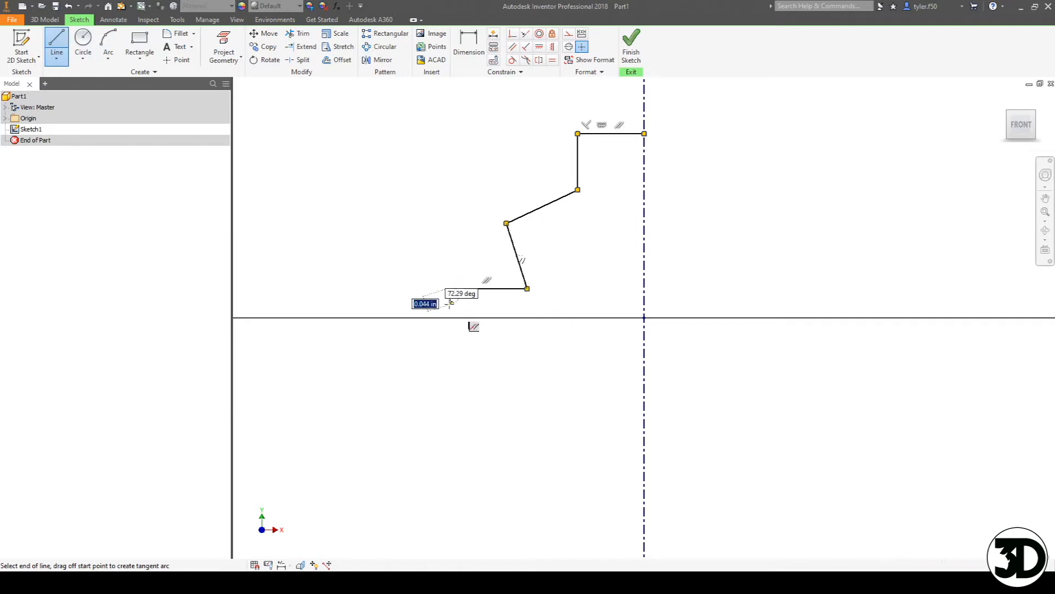
click(467, 317)
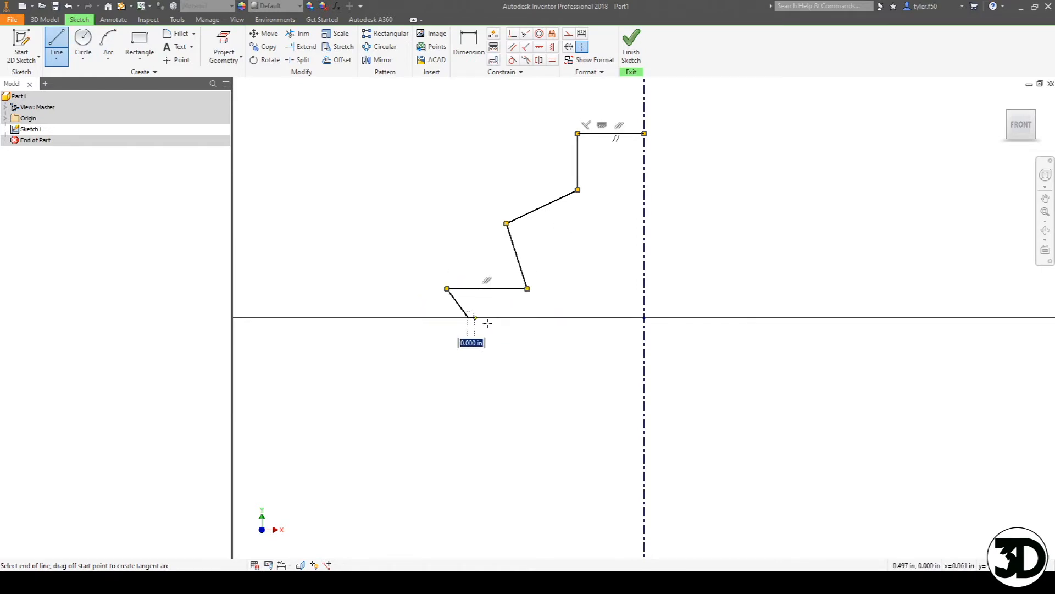
click(645, 367)
key(Escape)
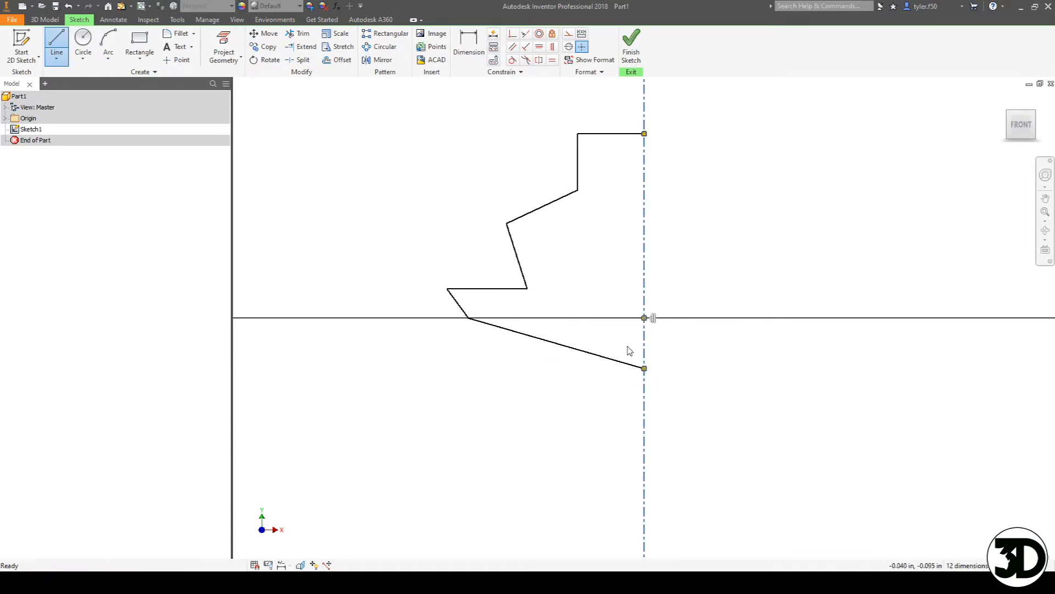
key(Escape)
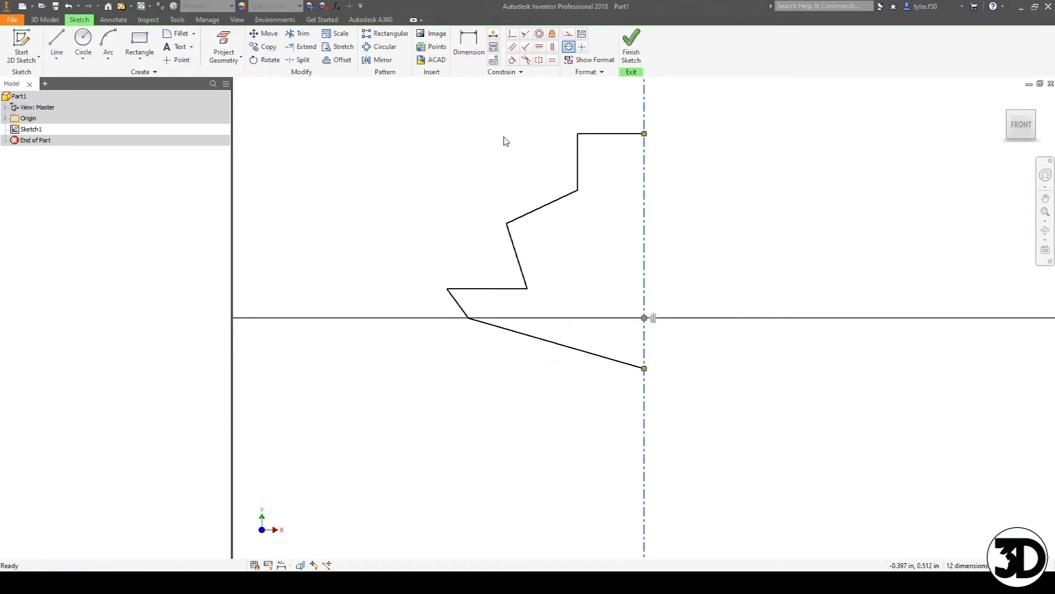
Step: Apply a vertical constraint to the steep slanted line in the profile's middle and a horizontal constraint to the sloping bottom line
click(553, 49)
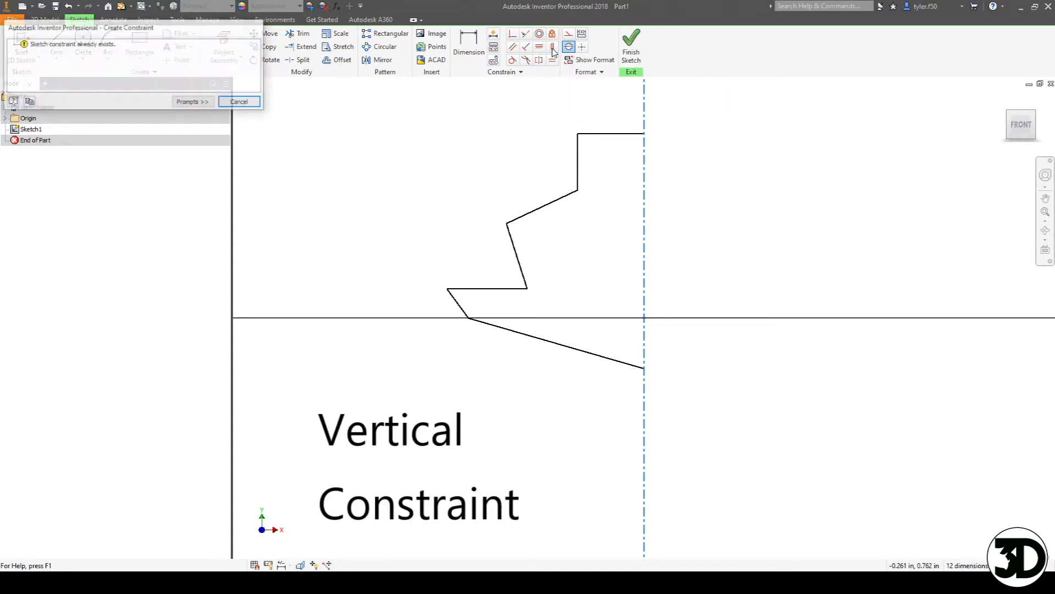
click(232, 104)
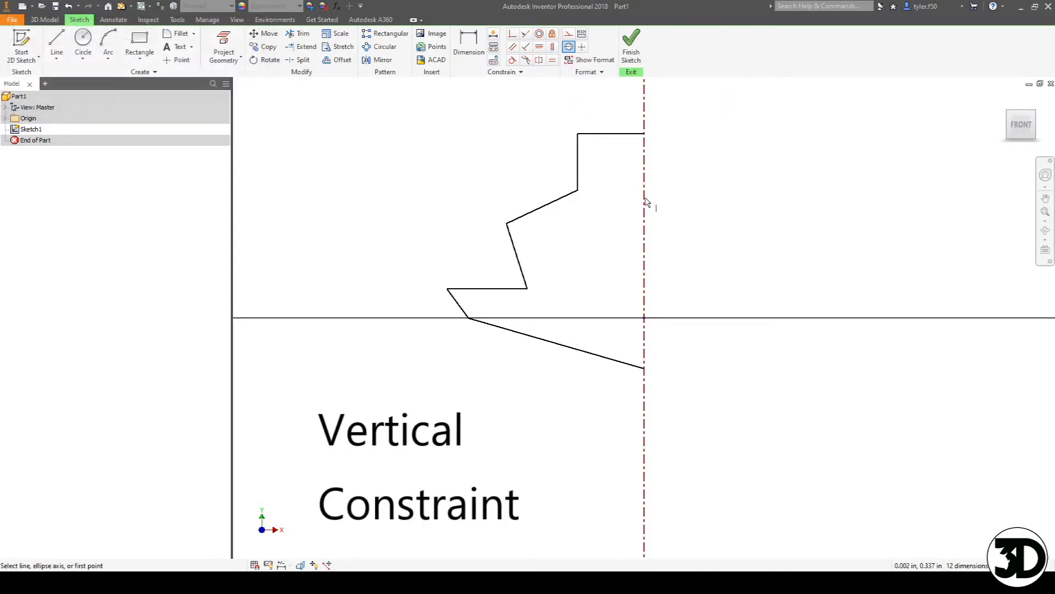
click(511, 241)
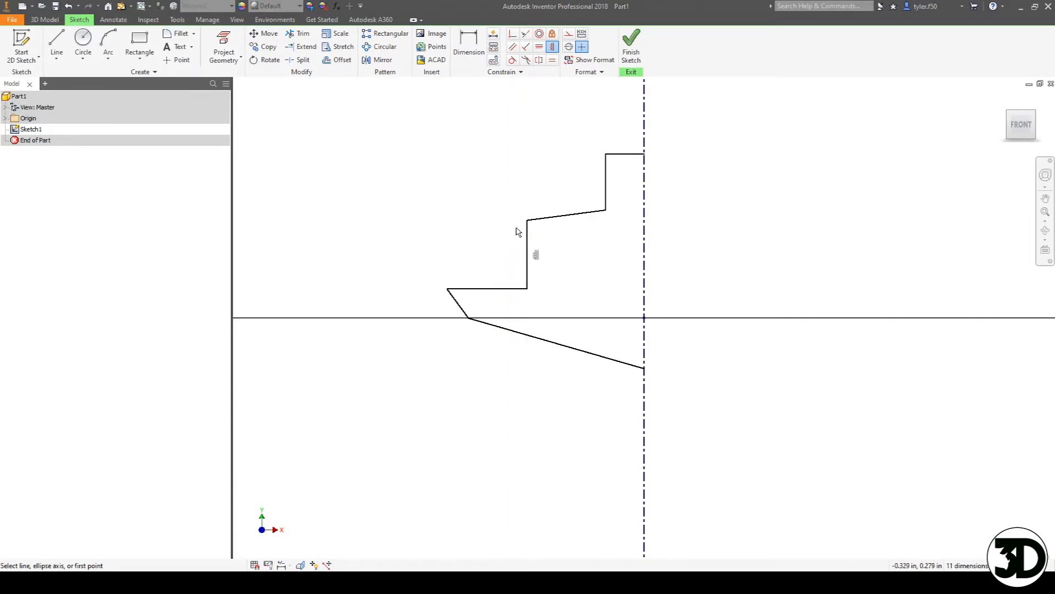
click(545, 47)
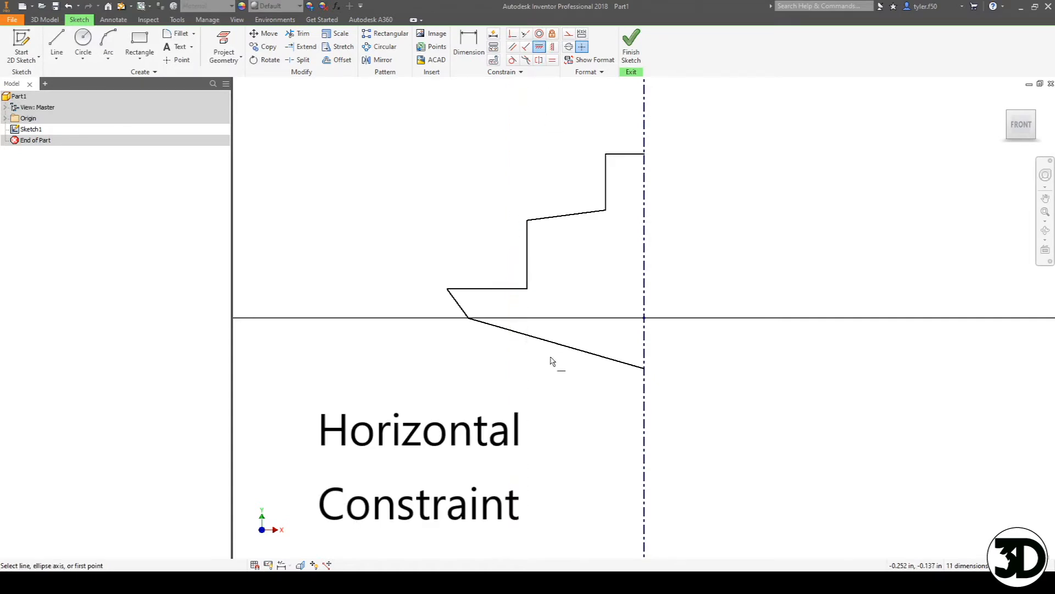
click(540, 341)
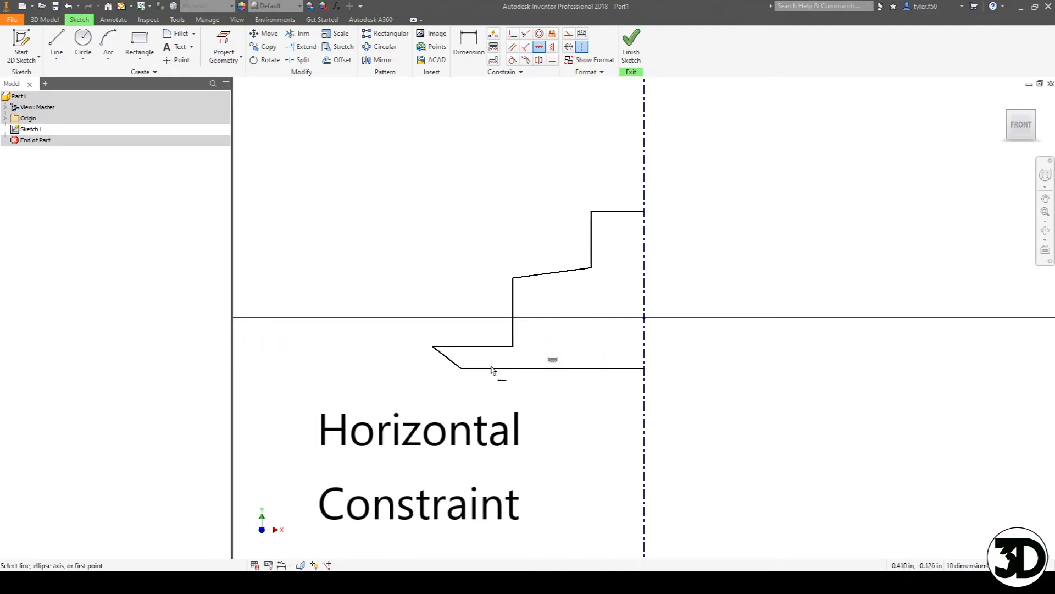
Step: Constrain the short slanted outer edge perpendicular to the profile's bottom line
click(526, 49)
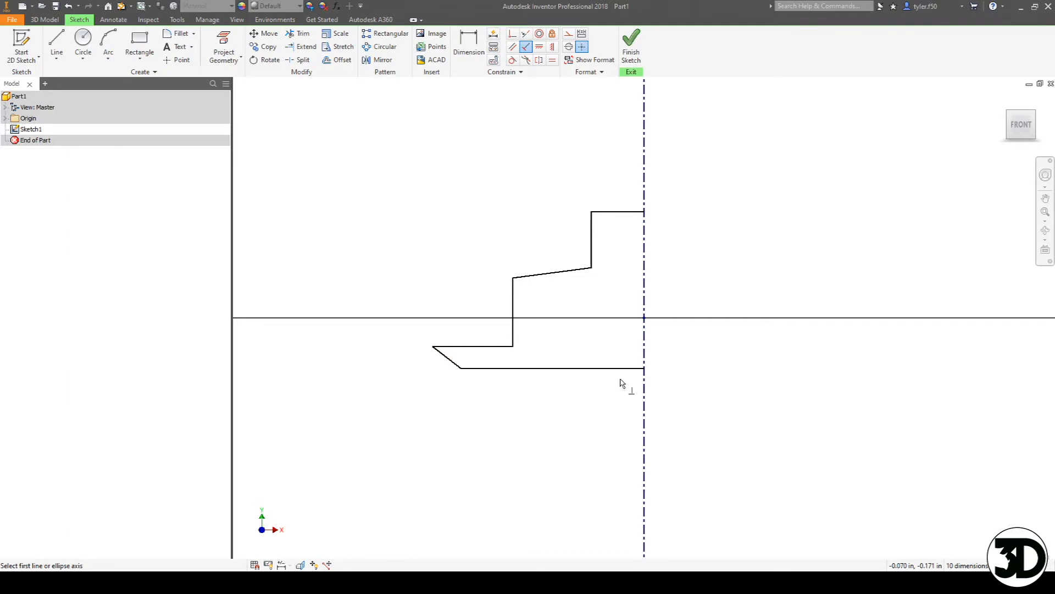
click(449, 359)
click(477, 371)
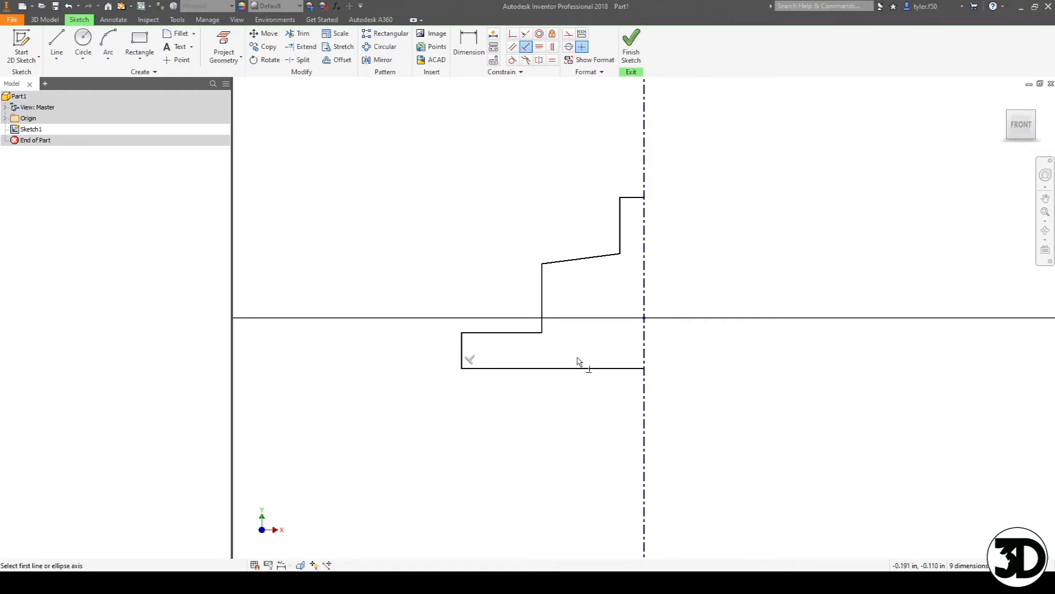
click(526, 48)
Step: Dimension the profile's overall height between its top and bottom lines as 2 in
key(d)
click(631, 203)
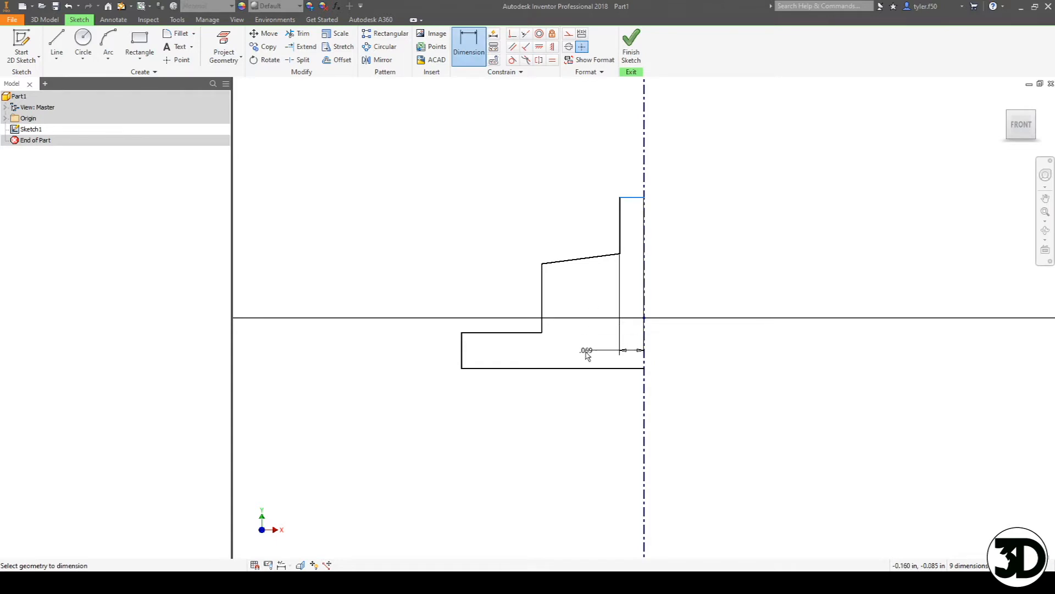
click(578, 368)
click(349, 297)
text(2)
key(Return)
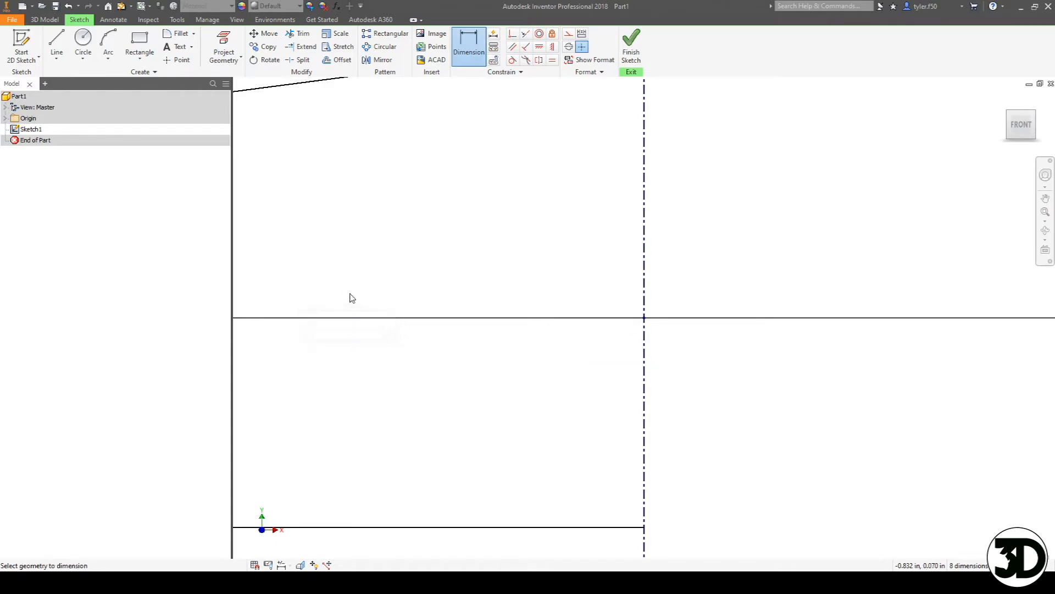
Step: Dimension the distance from the top line to the origin as half the overall height, using the formula =d0/2
scroll(481, 303, down, 5)
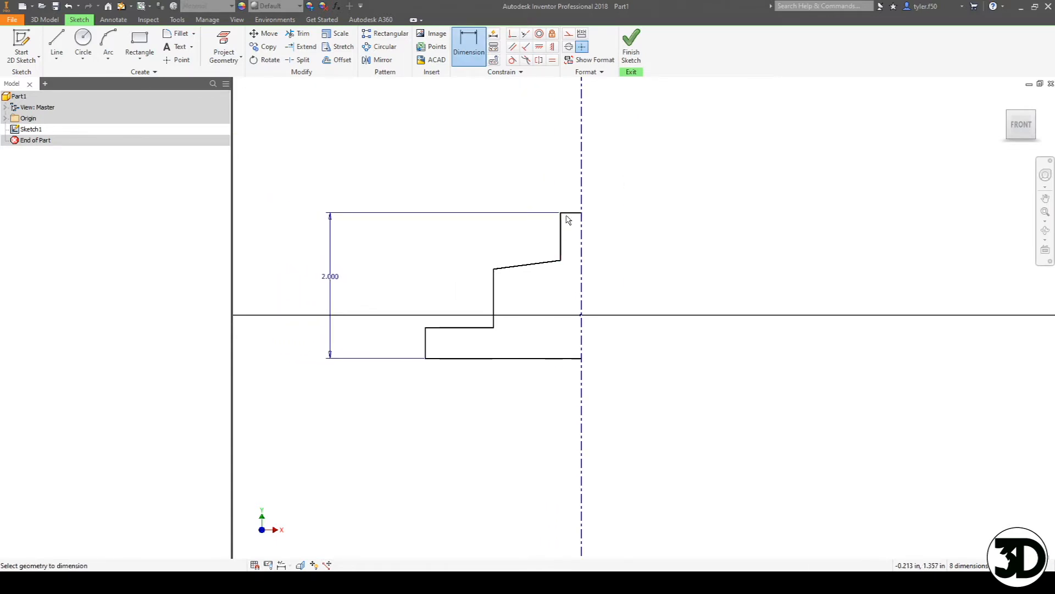
click(568, 214)
click(584, 317)
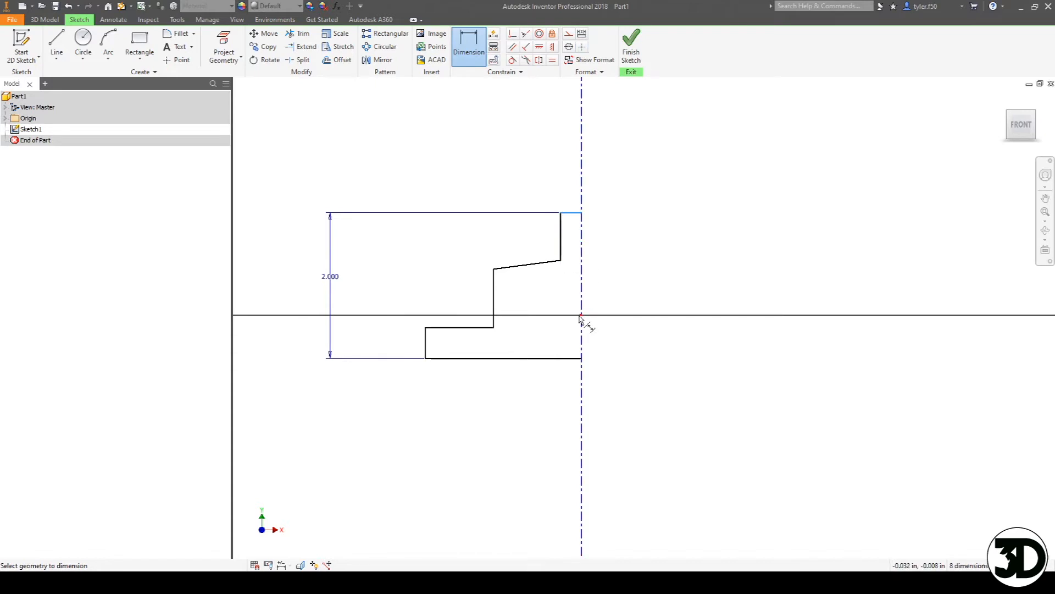
click(387, 286)
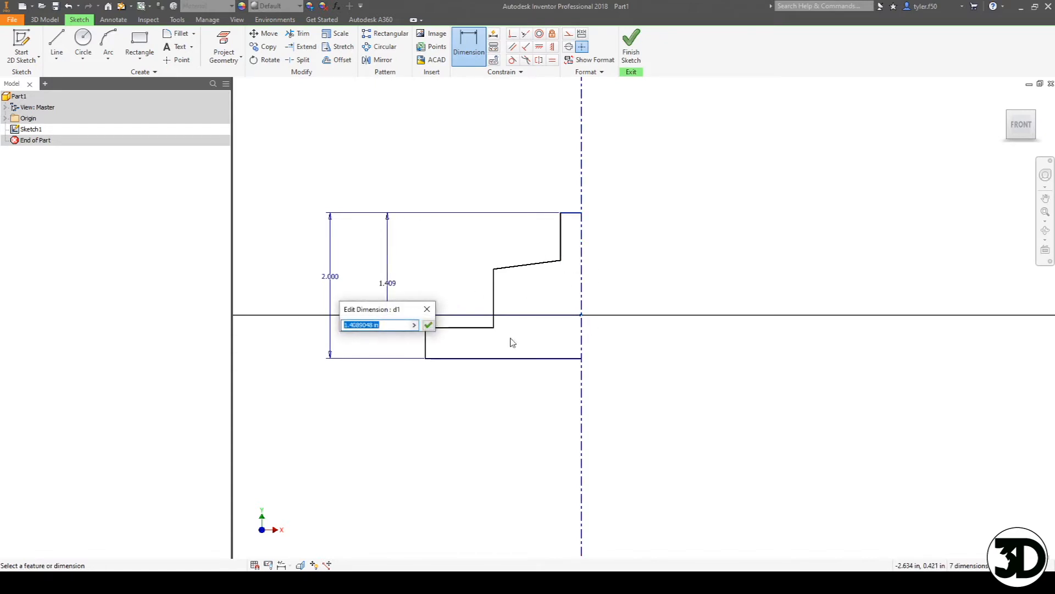
text(=)
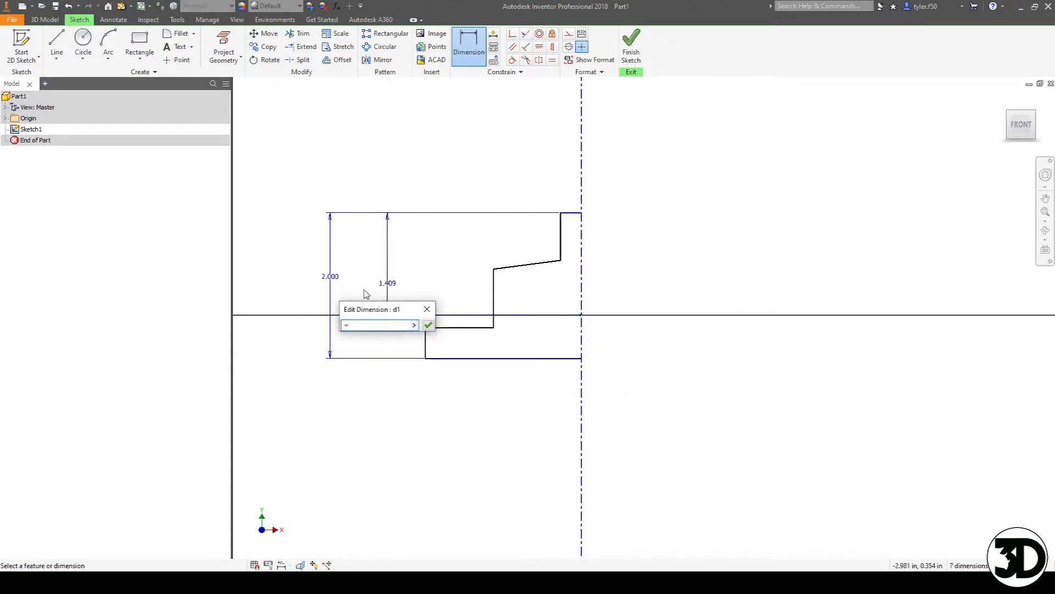
click(333, 276)
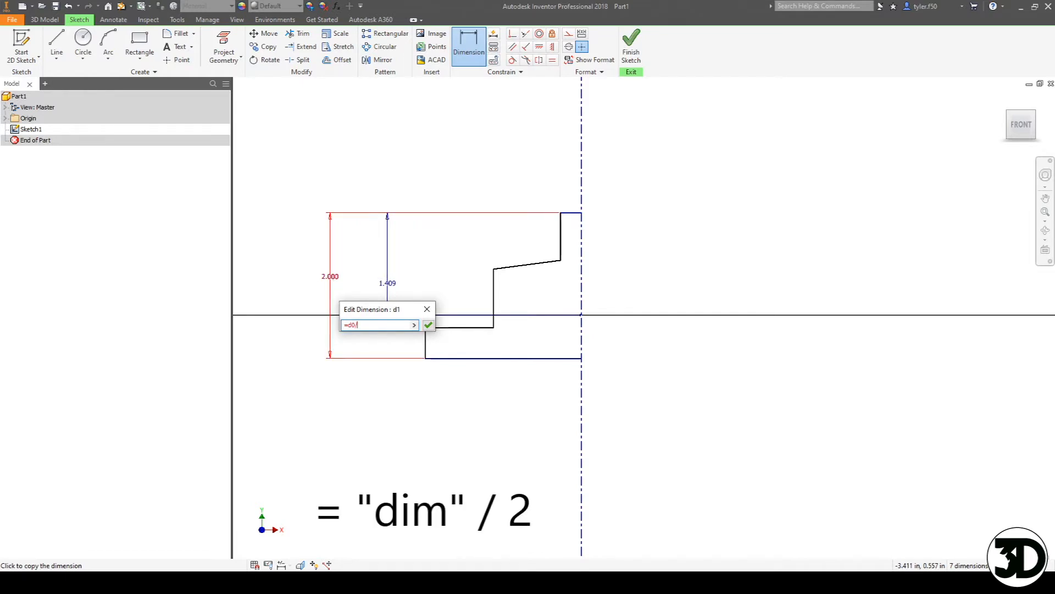
text(/2)
key(Return)
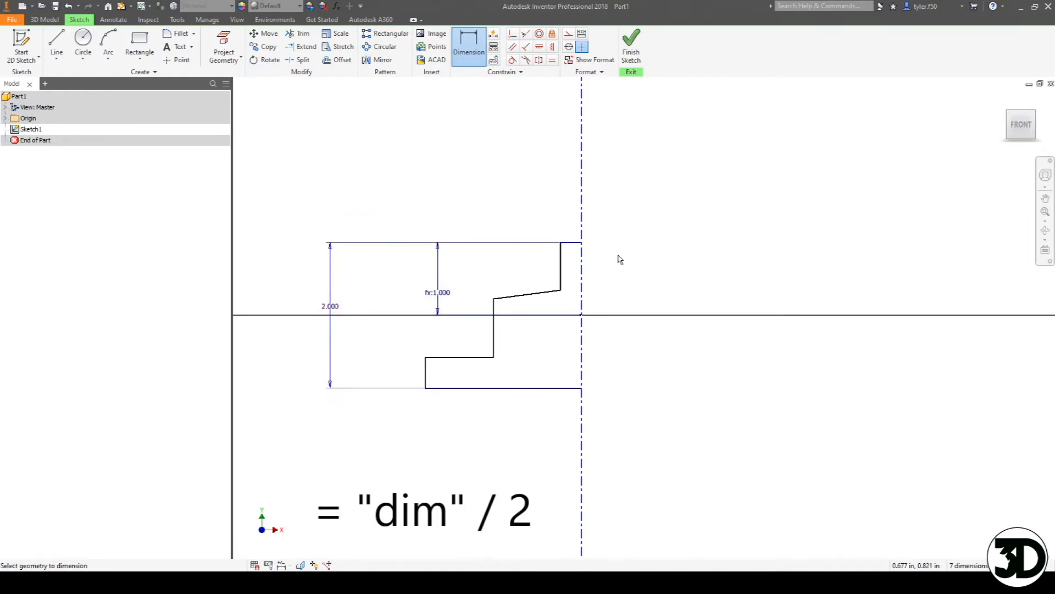
Step: Dimension the height of the profile's uppermost vertical edge as .5 in
click(532, 297)
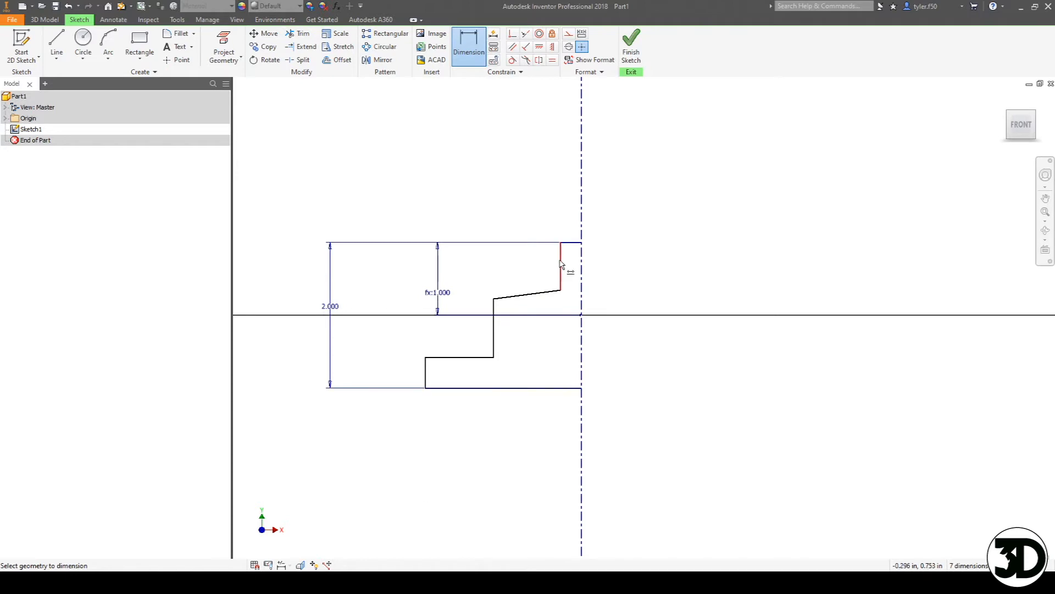
click(446, 268)
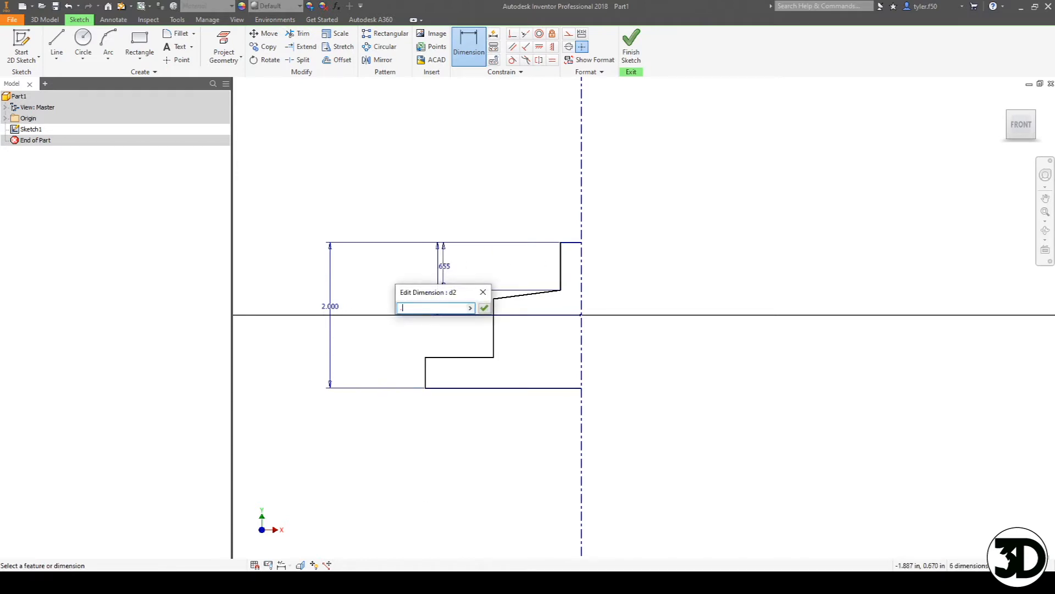
text(.5)
key(Return)
Step: Dimension the height of the profile's middle vertical edge as .625 in
click(493, 332)
click(459, 327)
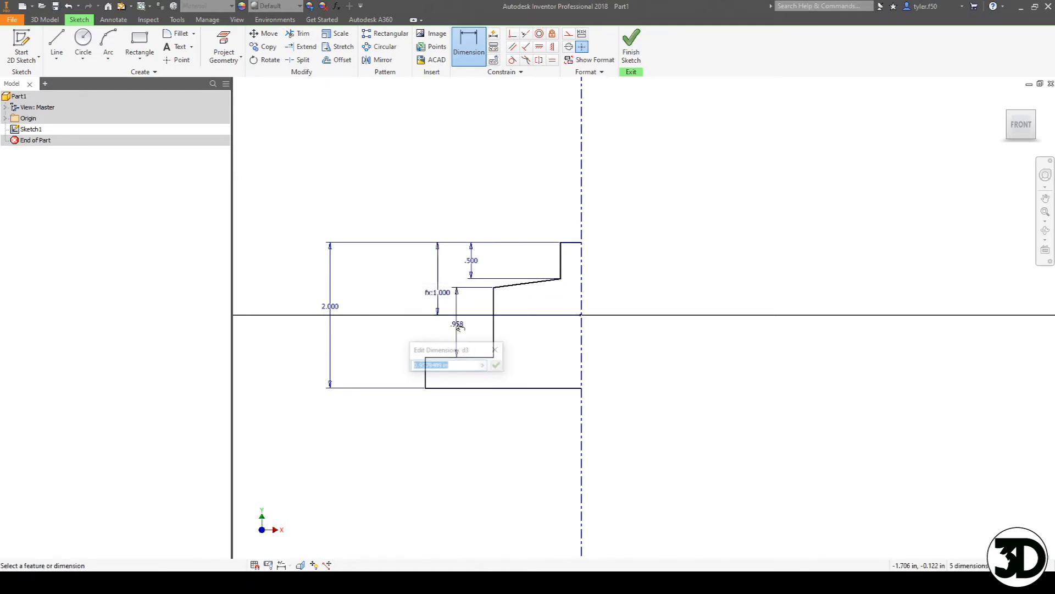
text(.625)
key(Return)
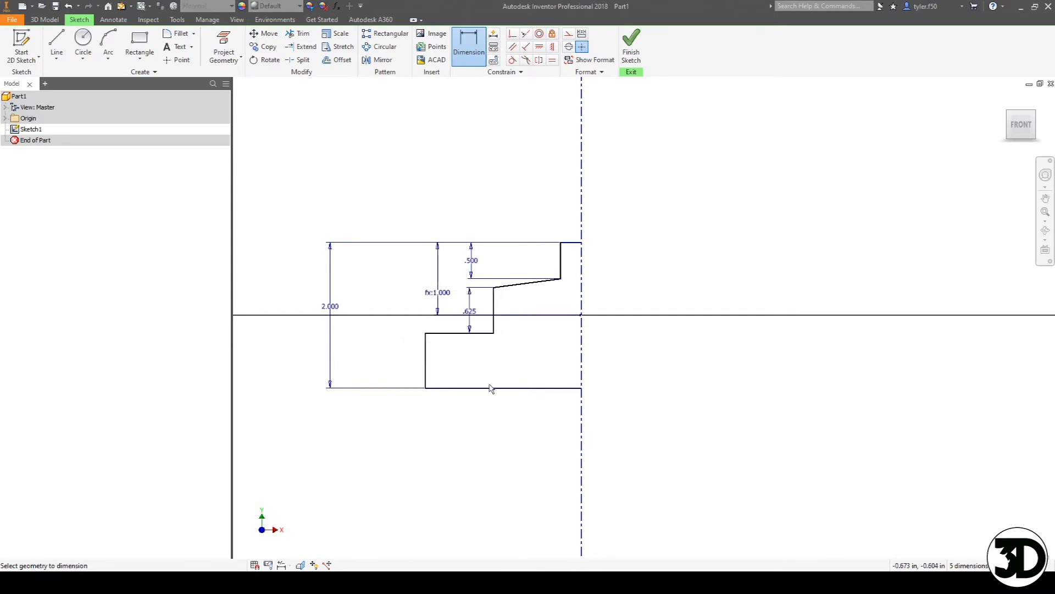
Step: Dimension the height of the profile's outermost vertical edge at the base as .375 in
click(425, 360)
click(403, 363)
text(.375)
key(Return)
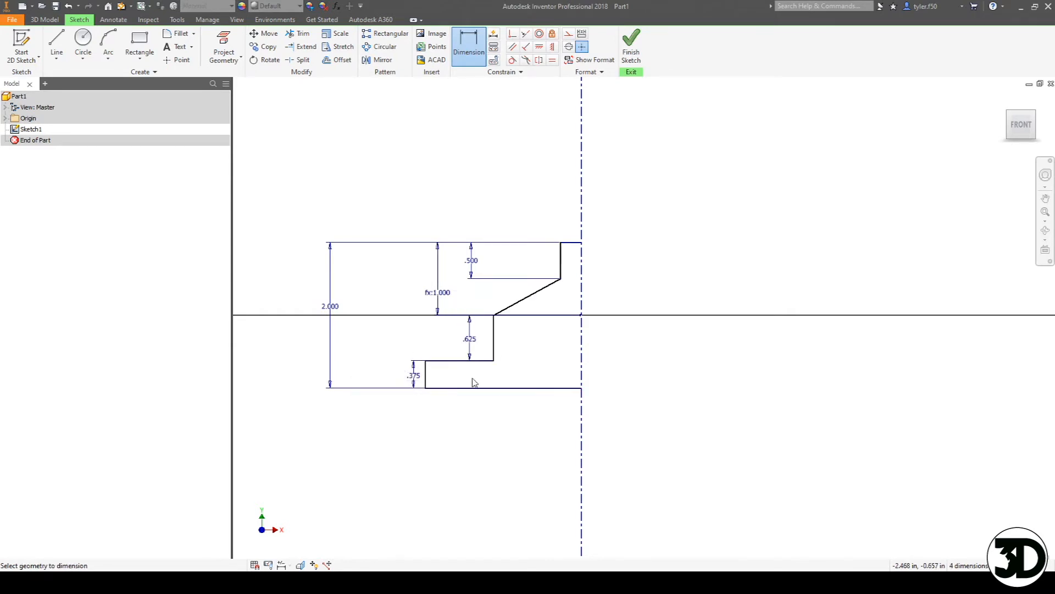
Step: Dimension the angle between the slanted line and the upper vertical edge as 45 degrees
click(536, 292)
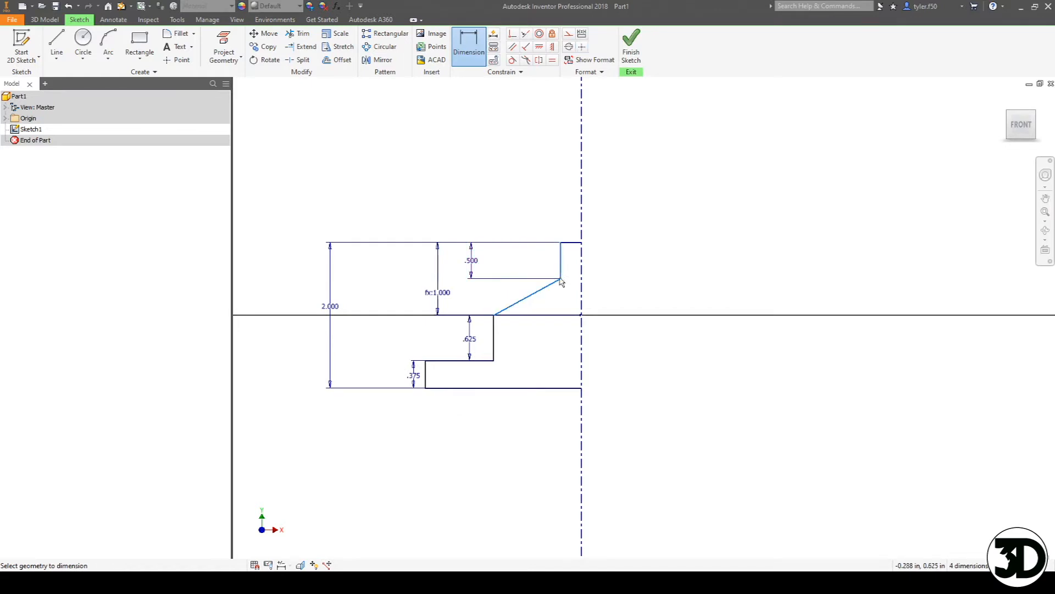
click(544, 305)
text(45)
key(Return)
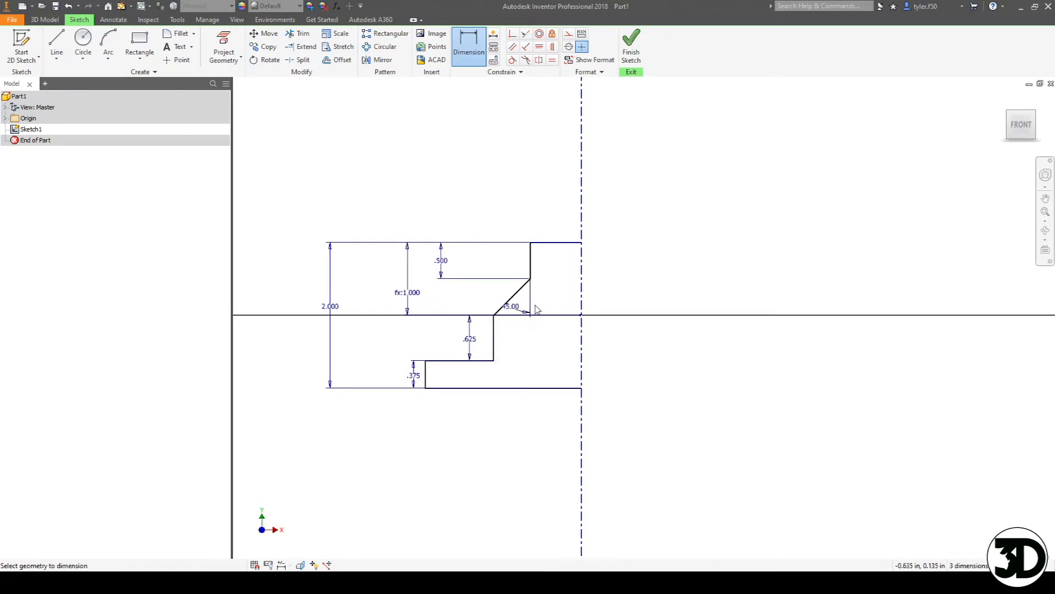
Step: Dimension the upper vertical edge about the centerline as a diameter of 1.25 in
click(531, 262)
click(584, 186)
click(605, 216)
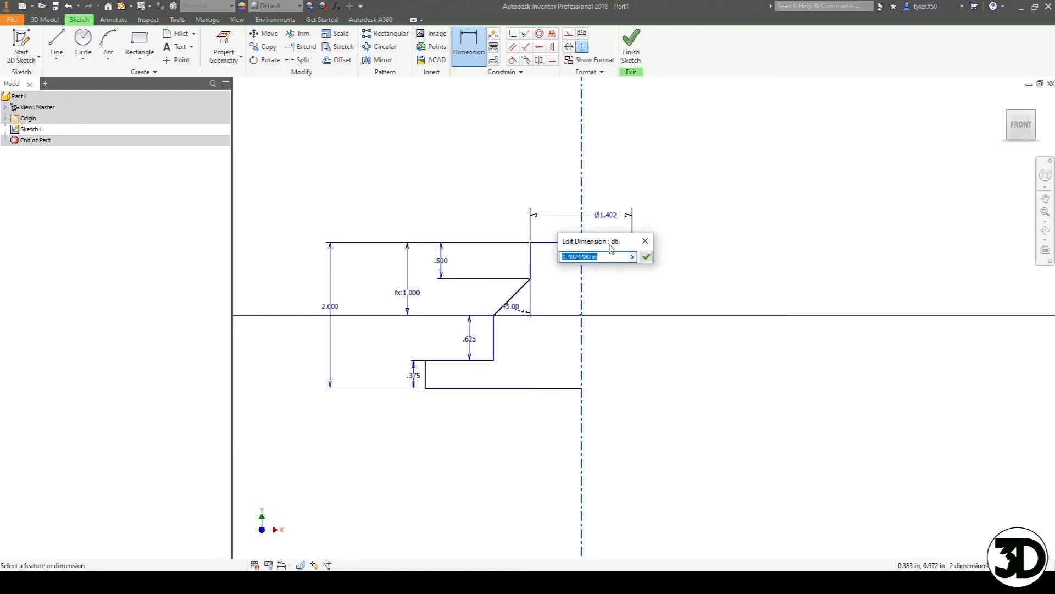
text(1.25)
key(Return)
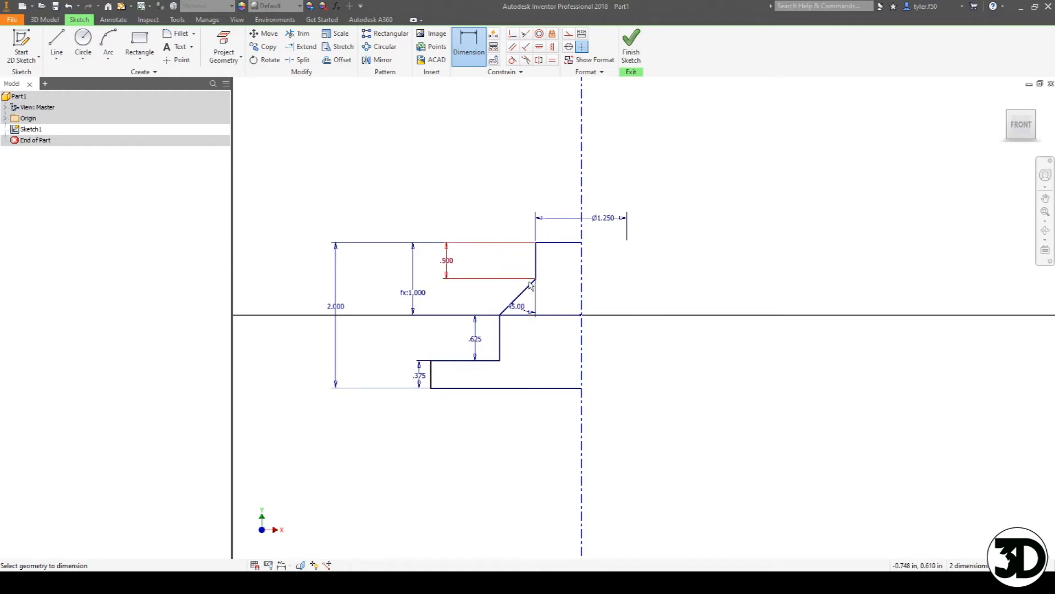
Step: Dimension the outermost base edge about the centerline as a diameter of 2.5 in
click(431, 374)
click(582, 436)
click(625, 440)
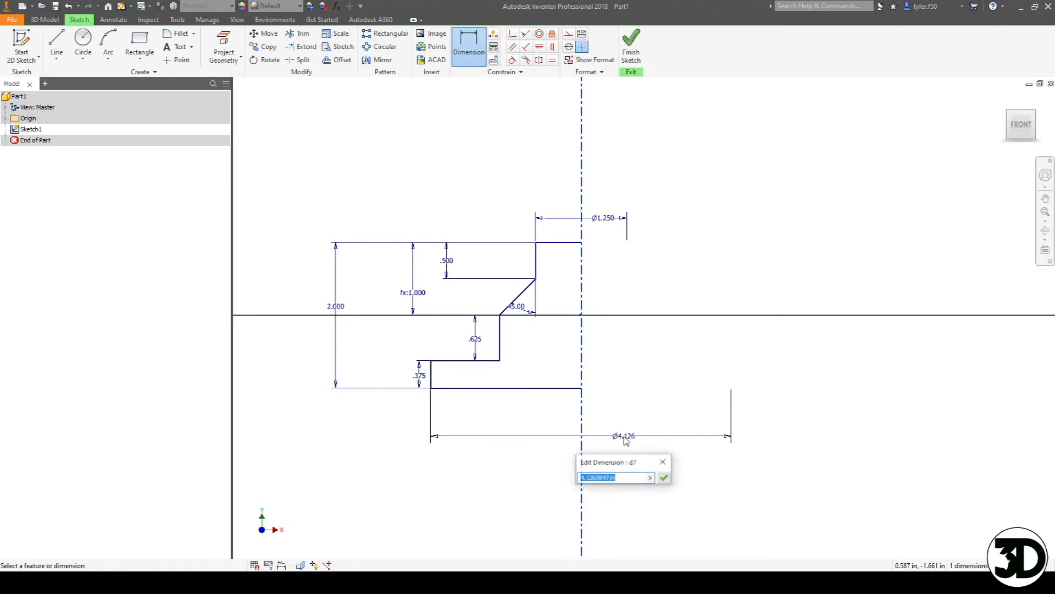
text(2.5)
key(Return)
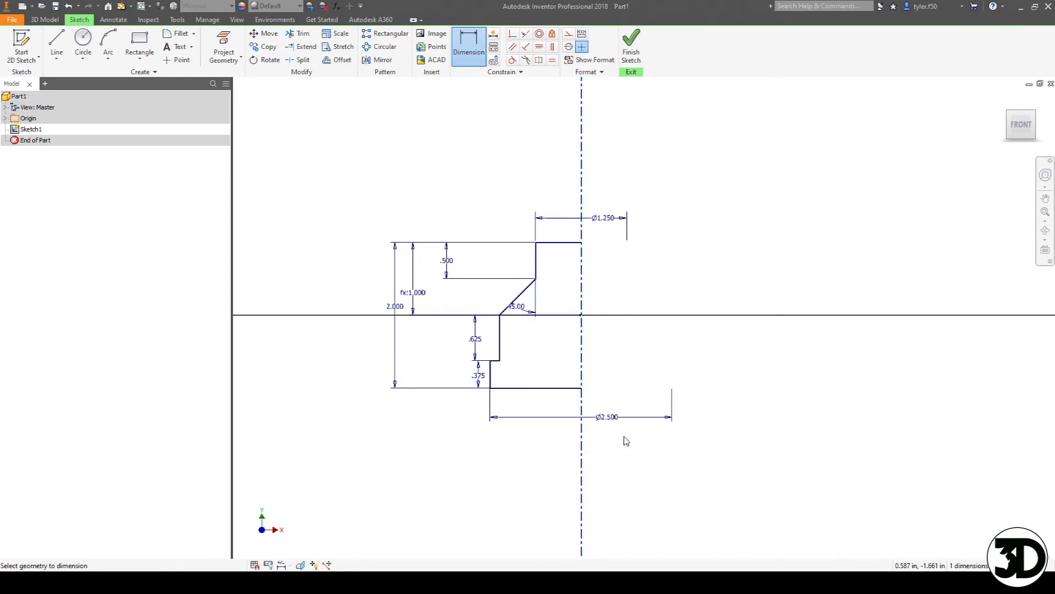
Step: Set the base diameter dimension to 3.5 in
double_click(611, 419)
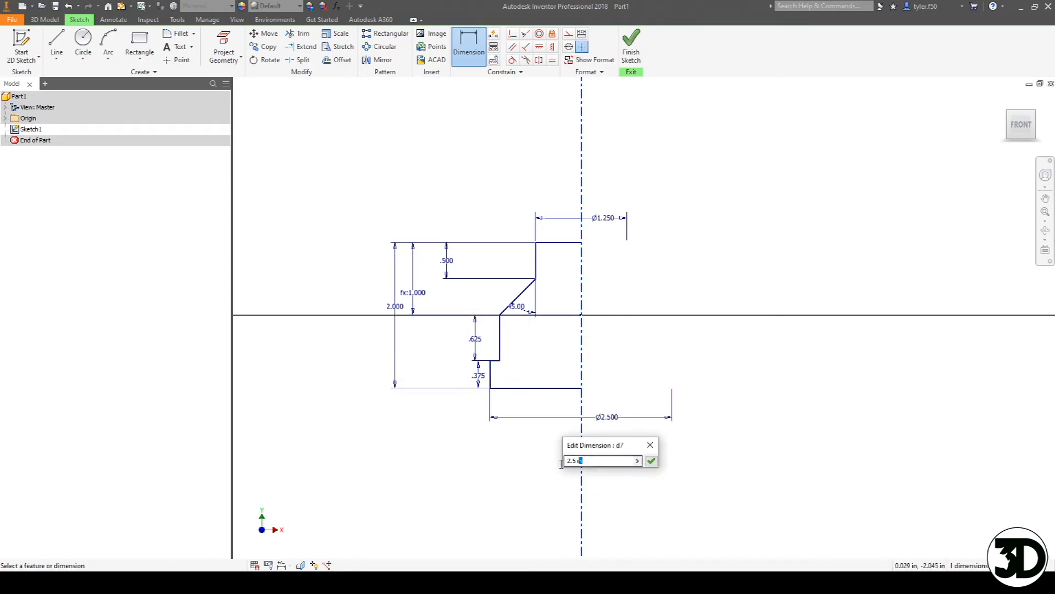
text(3.5)
key(Return)
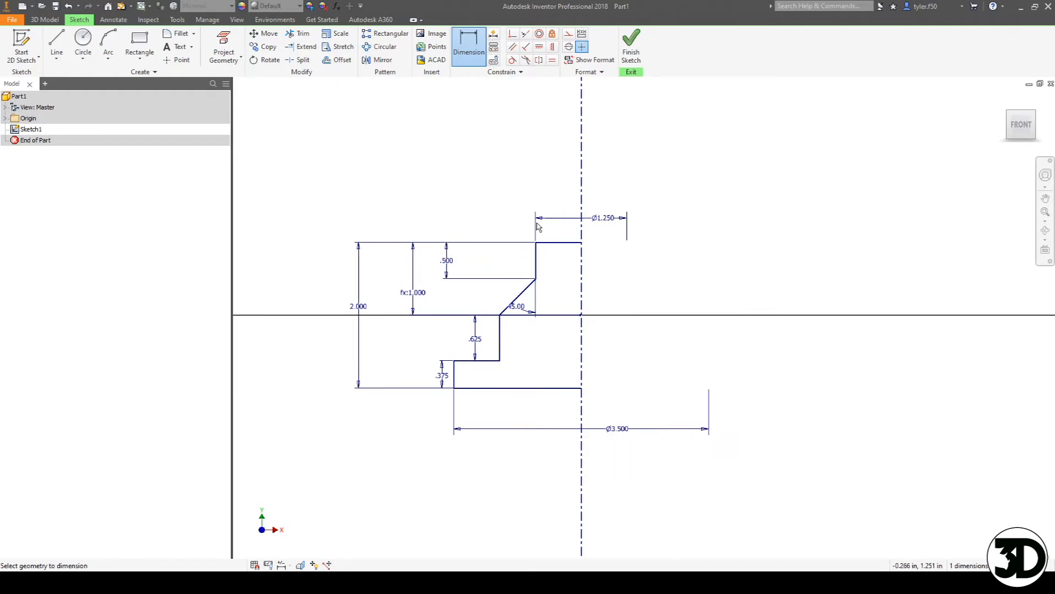
Step: Finish the sketch and start a Revolve of the stepped profile about the centerline
click(632, 55)
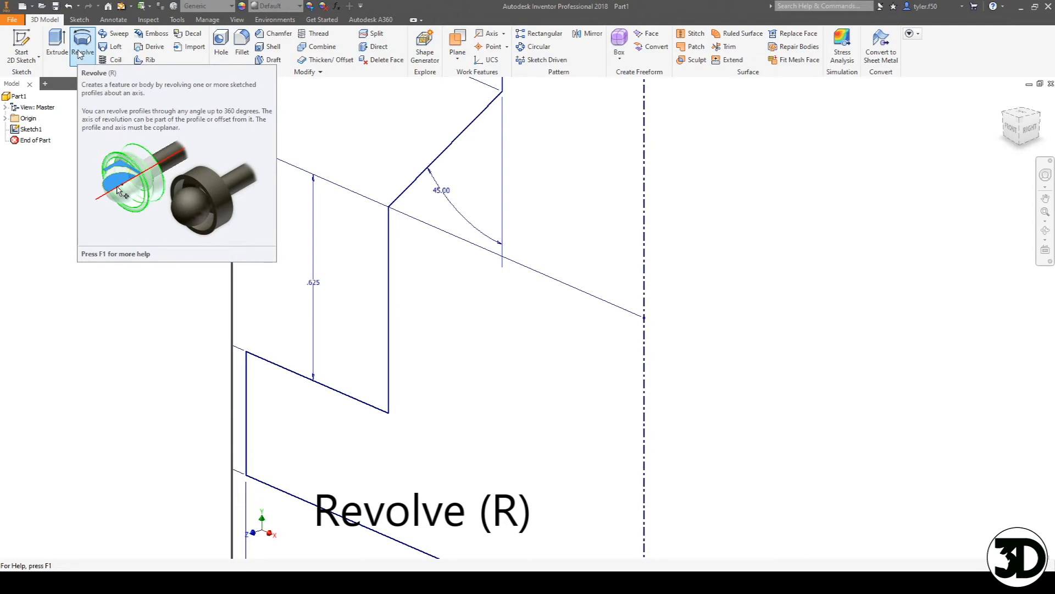
click(81, 51)
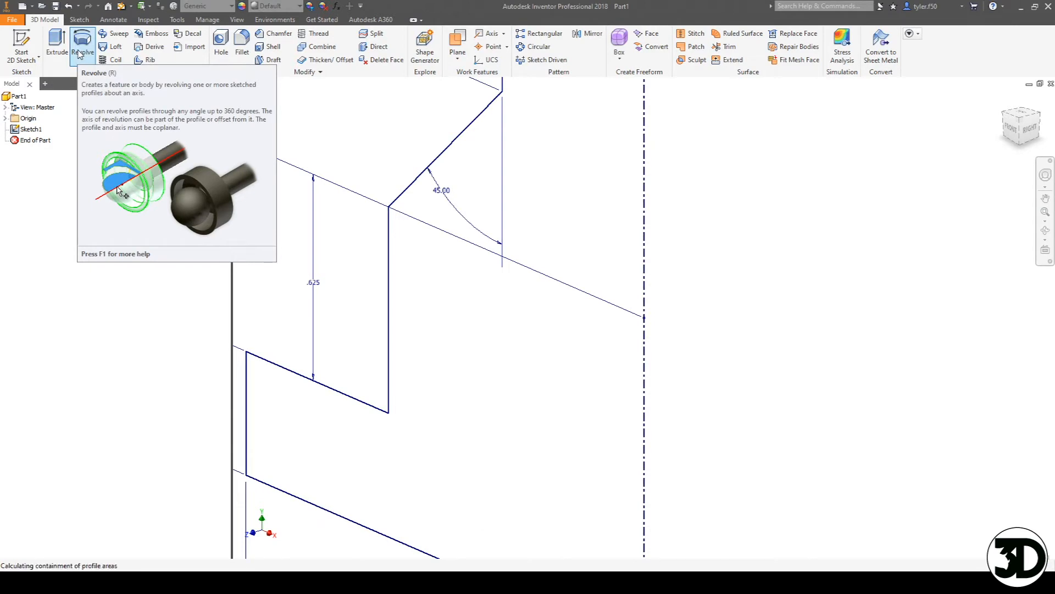
scroll(517, 253, up, 3)
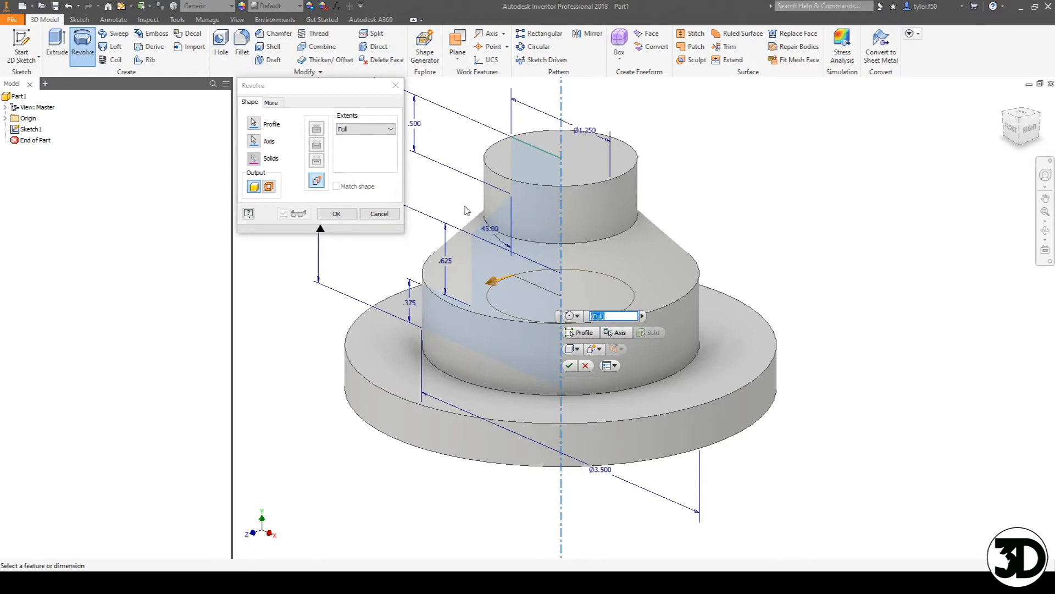
Step: Try the revolve with an Angle extent of 270 degrees and inspect the preview from above
click(378, 132)
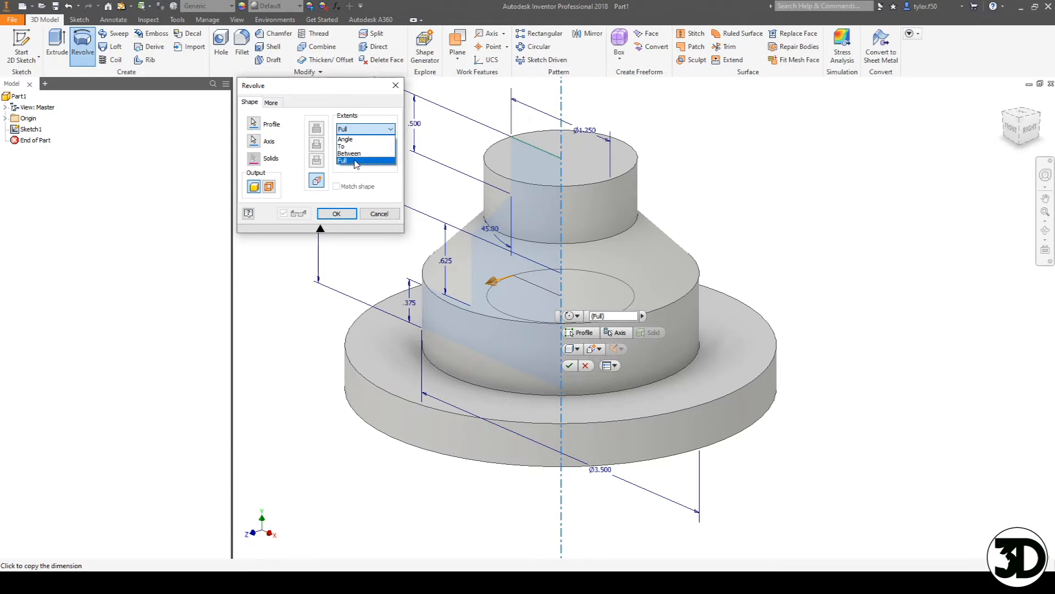
click(346, 139)
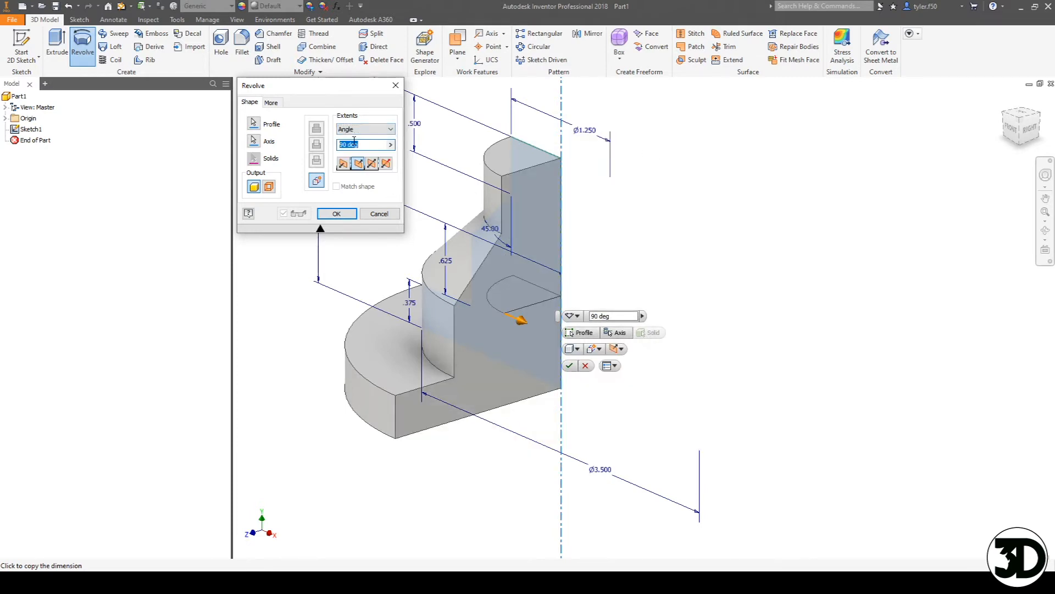
text(270)
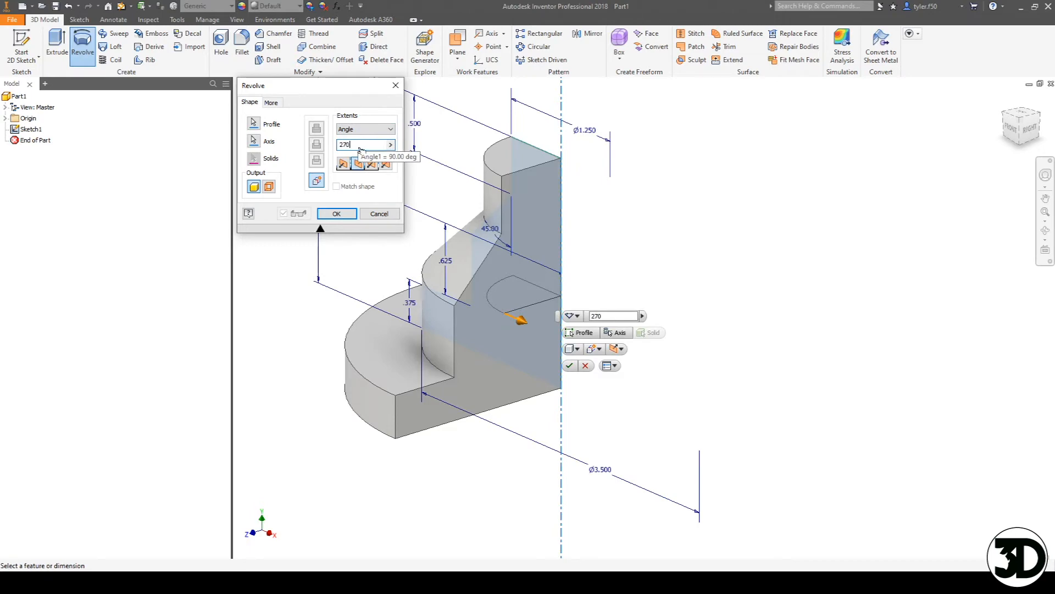
key(F4)
drag(650, 283, 622, 344)
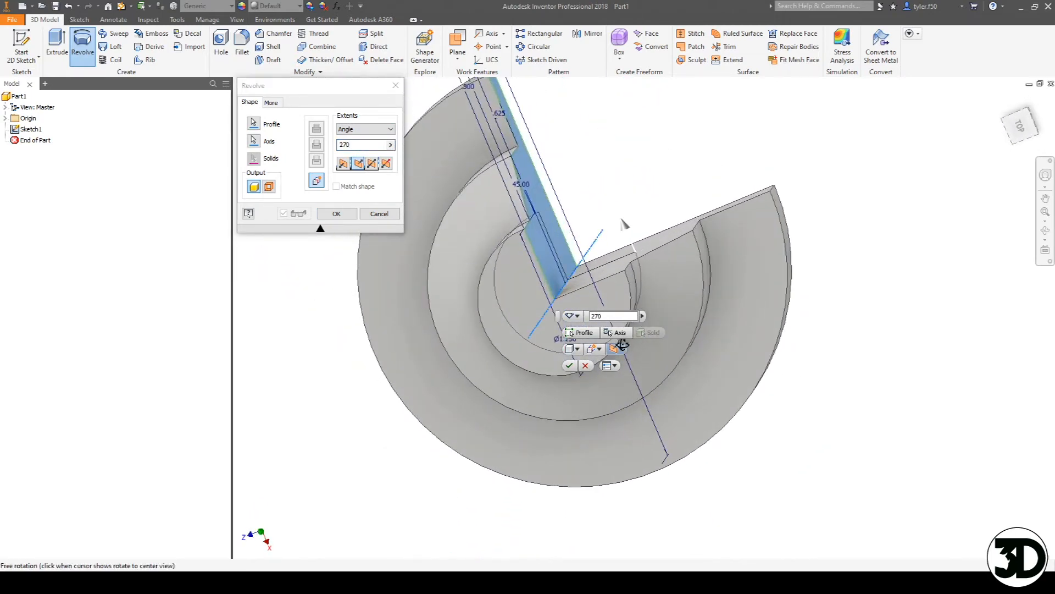
Step: Try the revolve with an Angle extent of 15 degrees and inspect the resulting preview
click(357, 130)
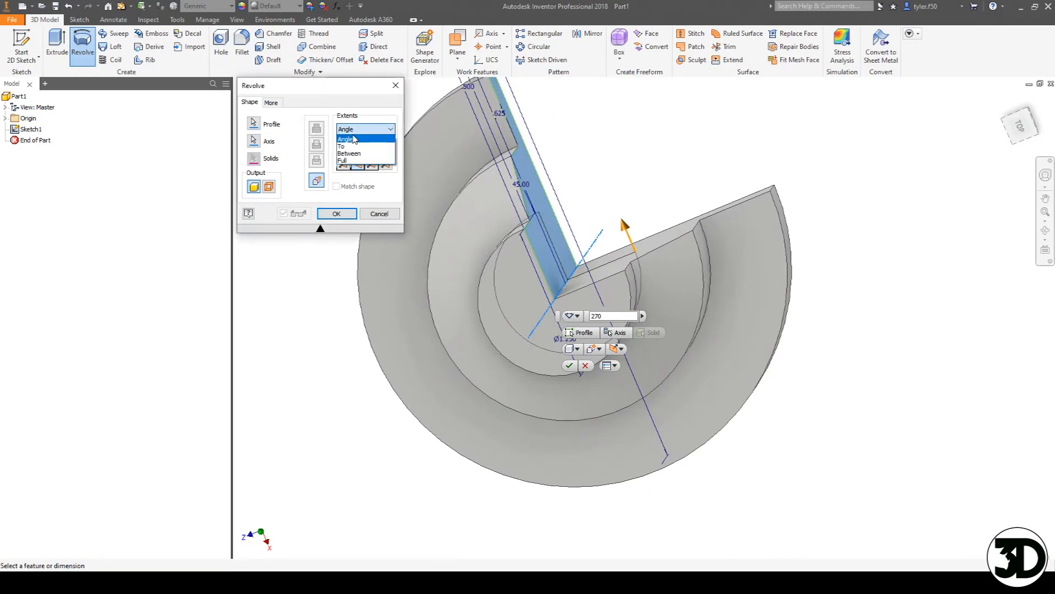
click(367, 138)
key(Tab)
text(1)
shift+middle_drag(538, 301, 409, 301)
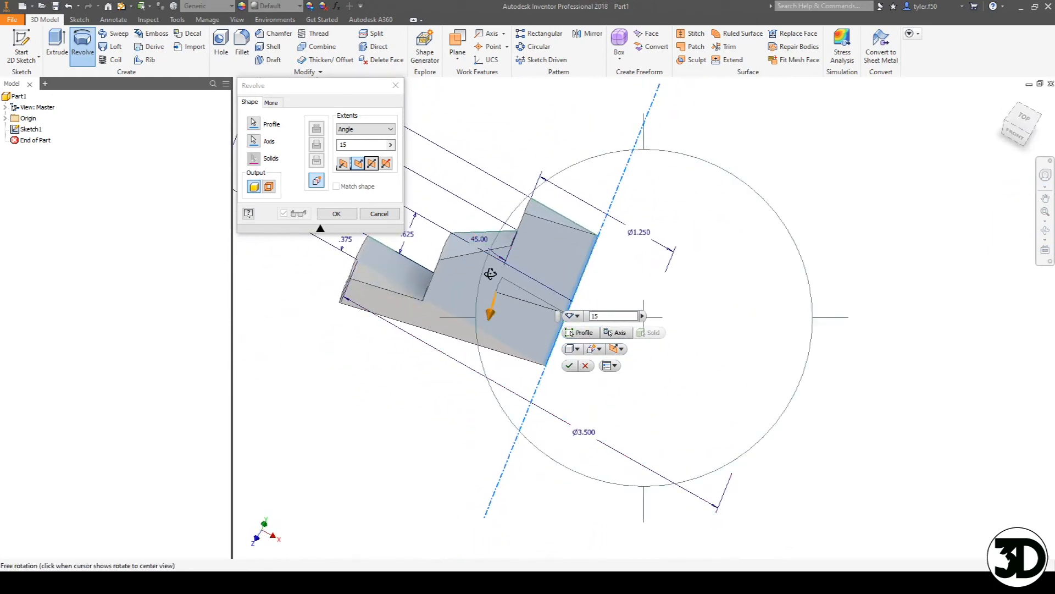
Step: Set the revolve extent to Full and create the solid
click(365, 130)
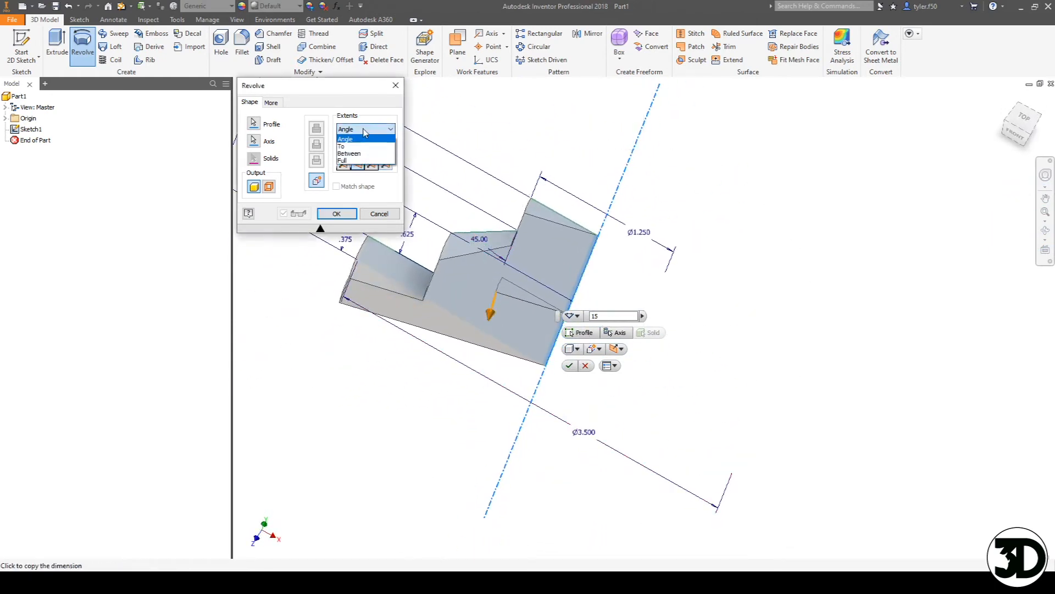
click(352, 160)
click(336, 213)
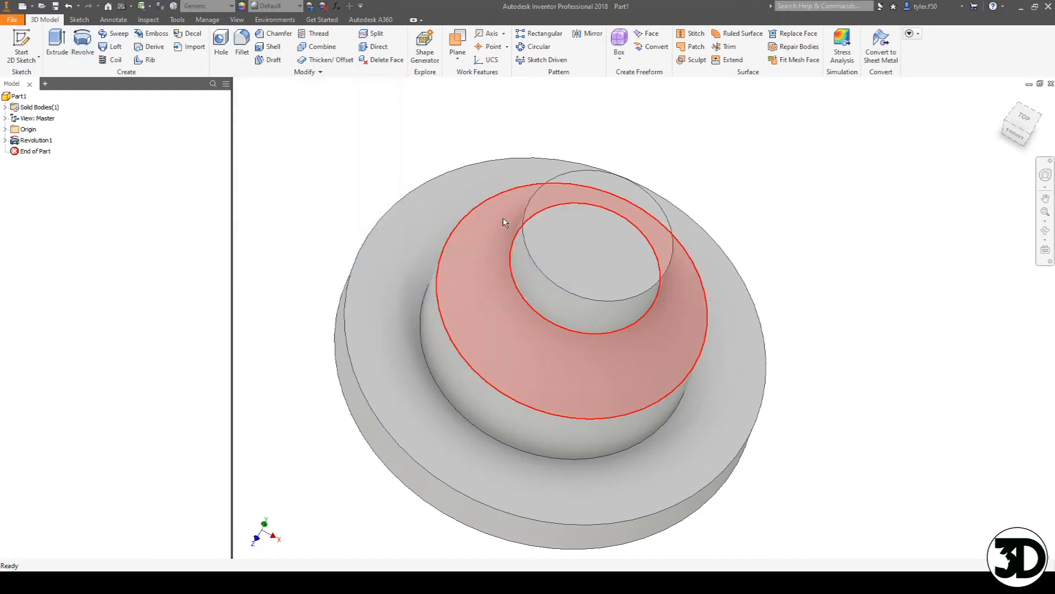
Step: Sketch a center point at the origin on the part's top circular face and finish the sketch
click(21, 45)
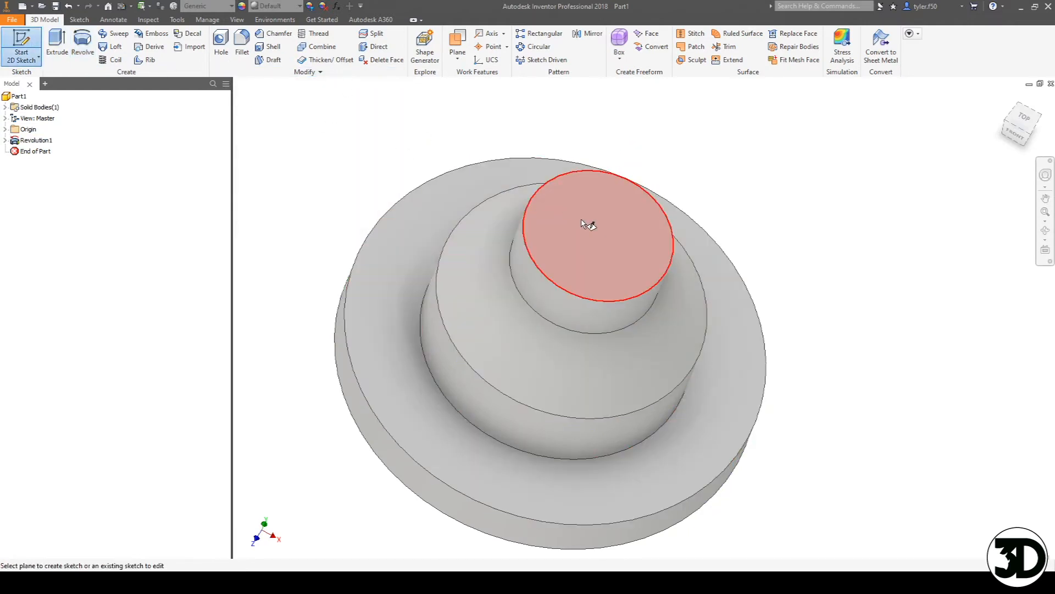
click(581, 220)
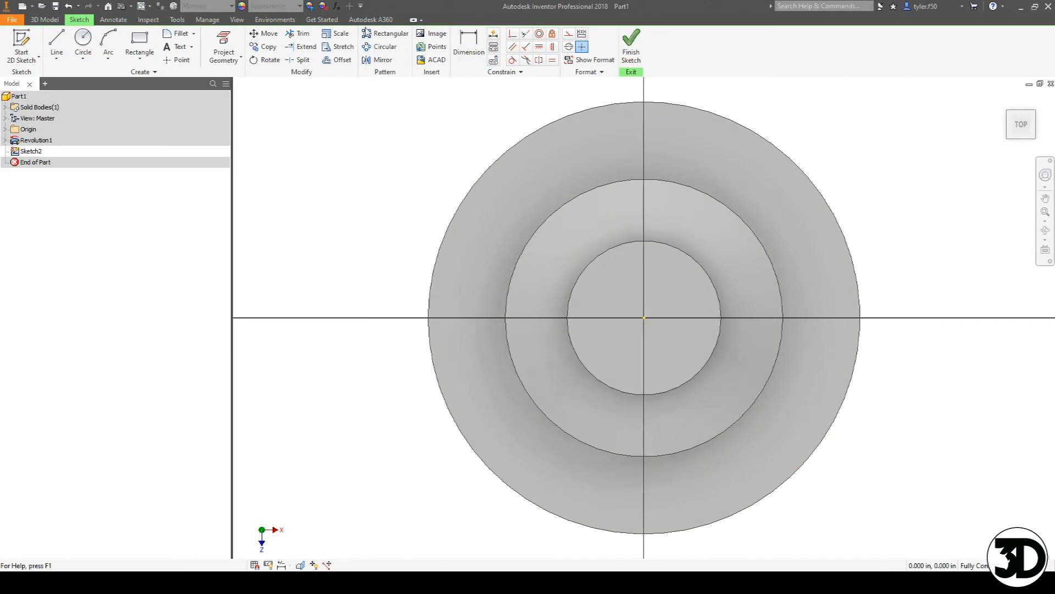
click(178, 61)
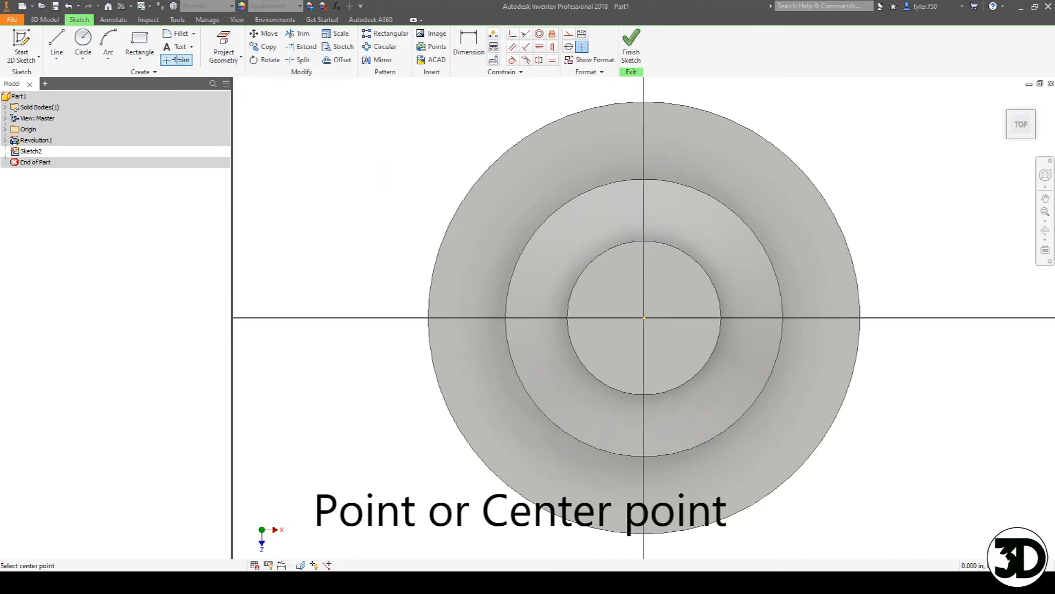
click(644, 317)
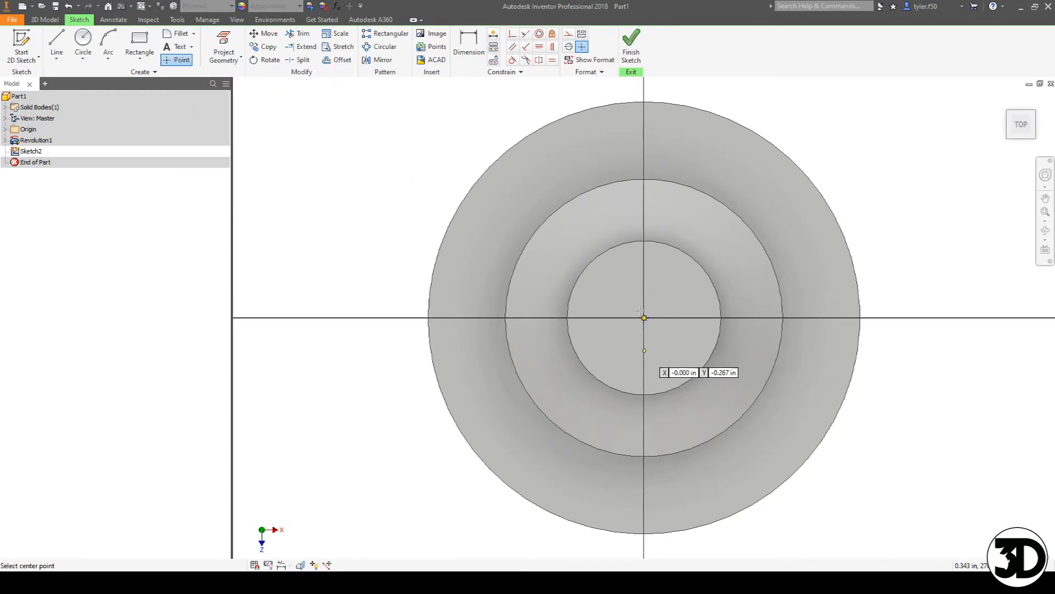
click(626, 46)
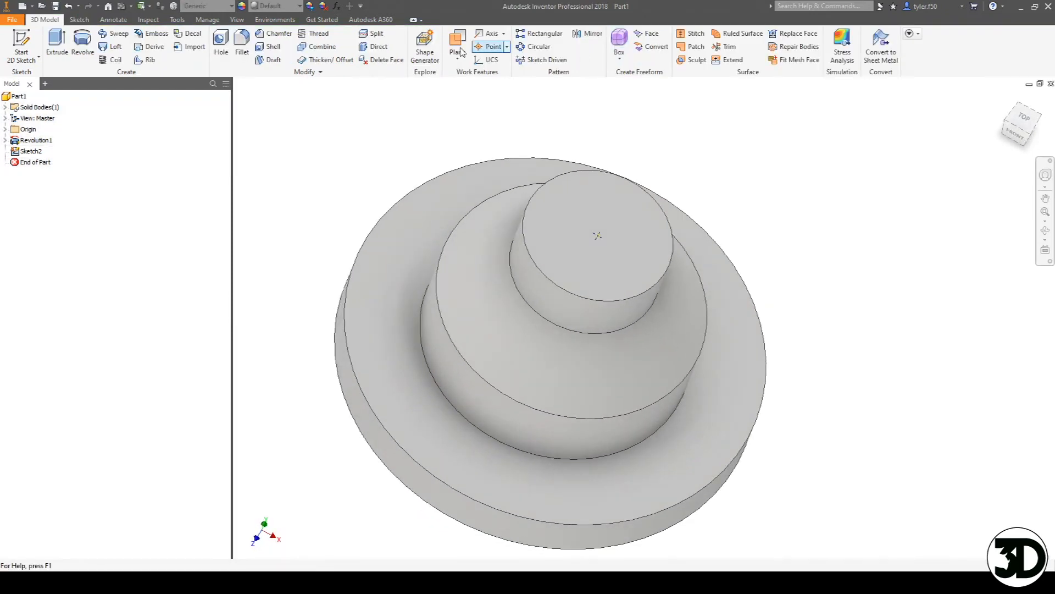
Step: Start a Hole at the sketched center point and set its termination to Distance, checking the drill tip in the preview
click(220, 43)
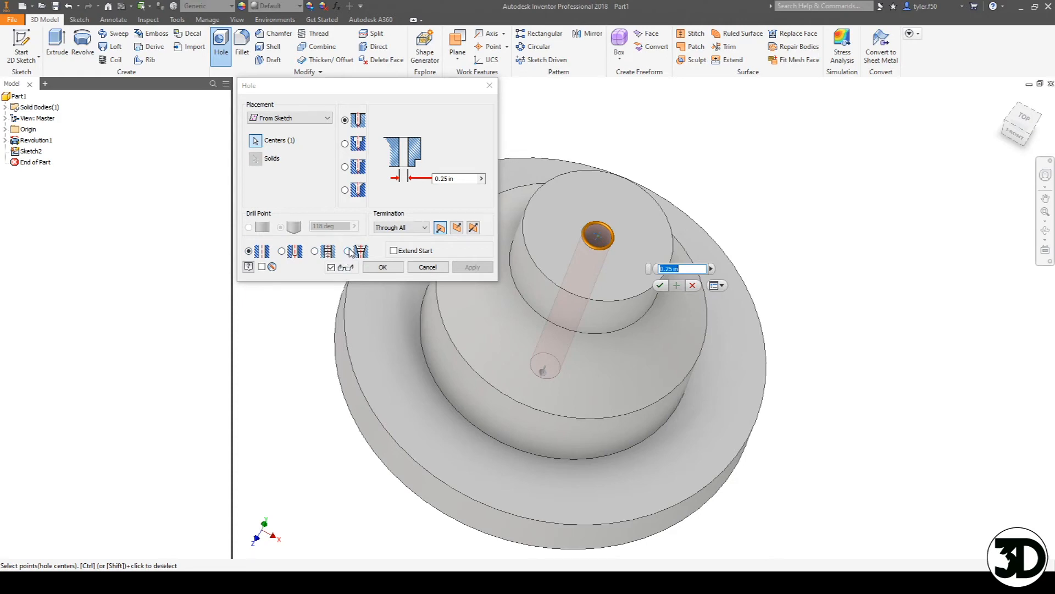
click(404, 227)
click(393, 236)
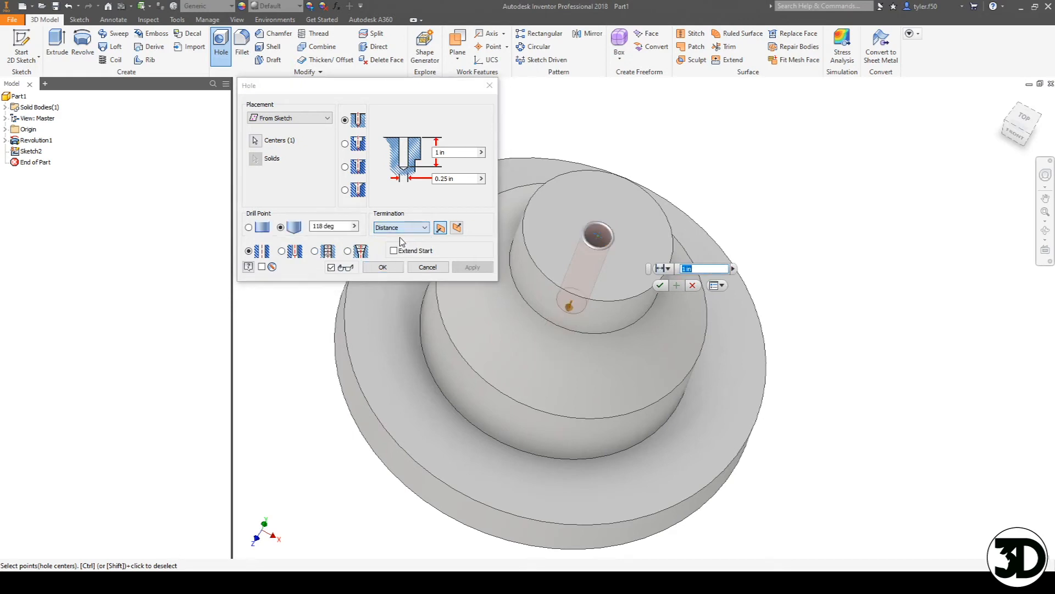
shift+middle_drag(599, 379, 610, 312)
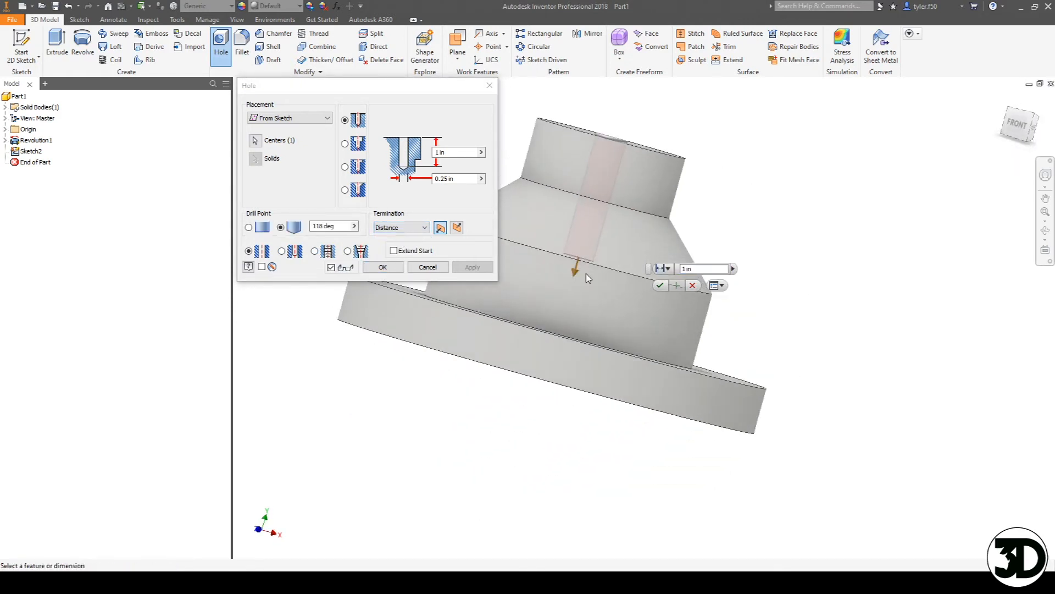
scroll(584, 276, down, 5)
shift+middle_drag(549, 249, 589, 205)
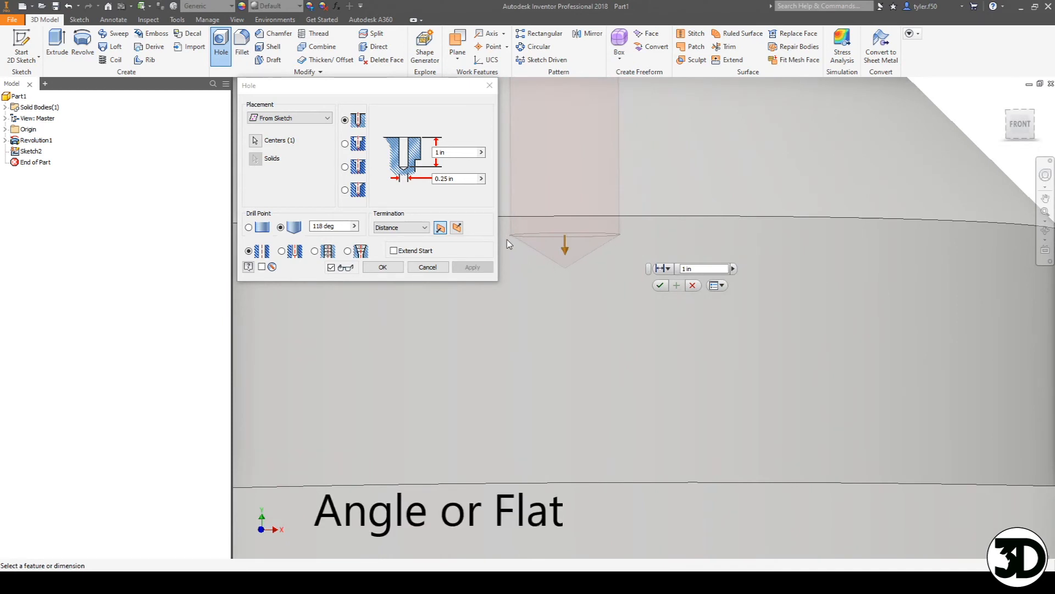
Step: Change the hole's drill point to flat and inspect its bottom in the preview
click(249, 227)
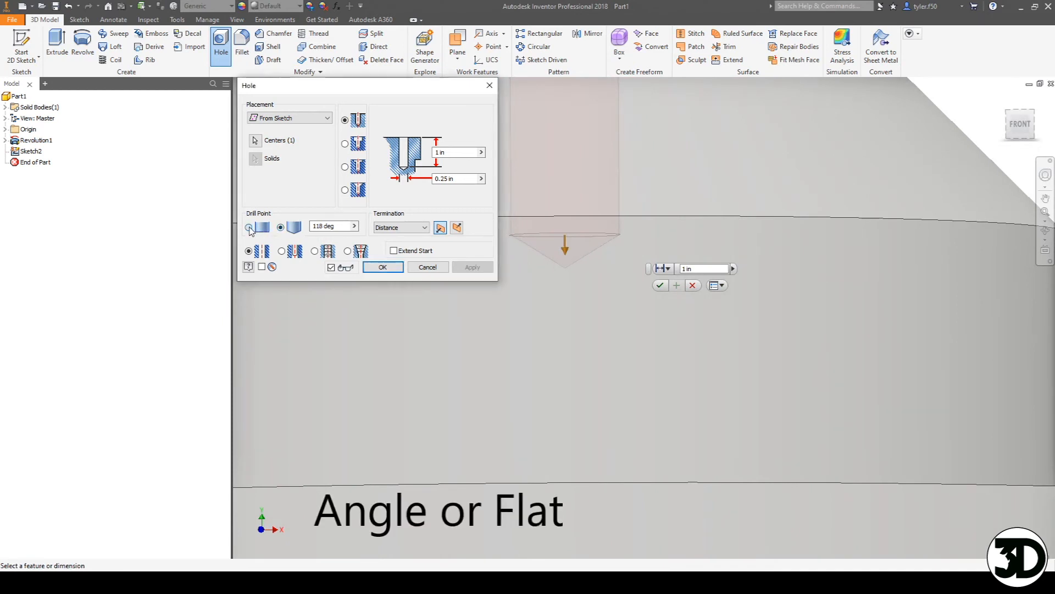
key(F4)
drag(662, 247, 662, 269)
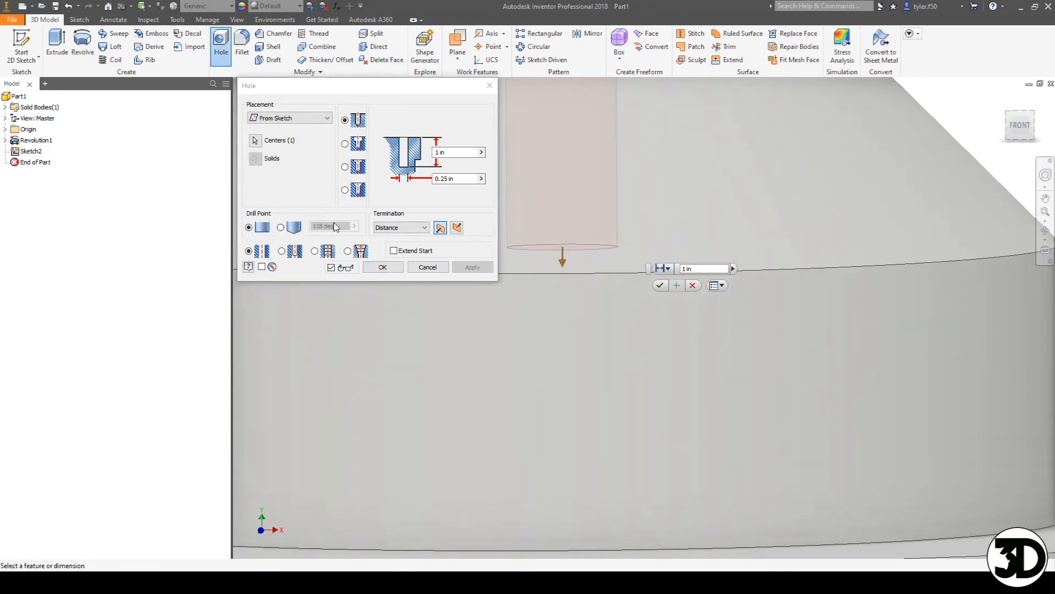
Step: Switch the hole's drill point back to angled and set its termination to Through All, checking the preview
click(280, 227)
click(385, 227)
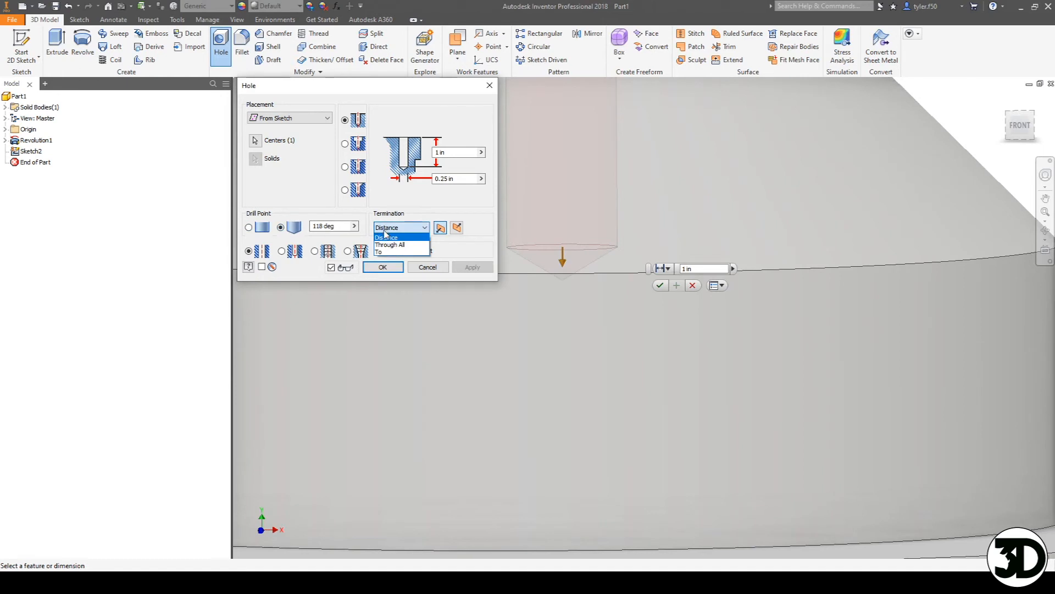
click(389, 244)
key(F4)
scroll(588, 234, down, 5)
middle_drag(584, 234, 587, 261)
key(F4)
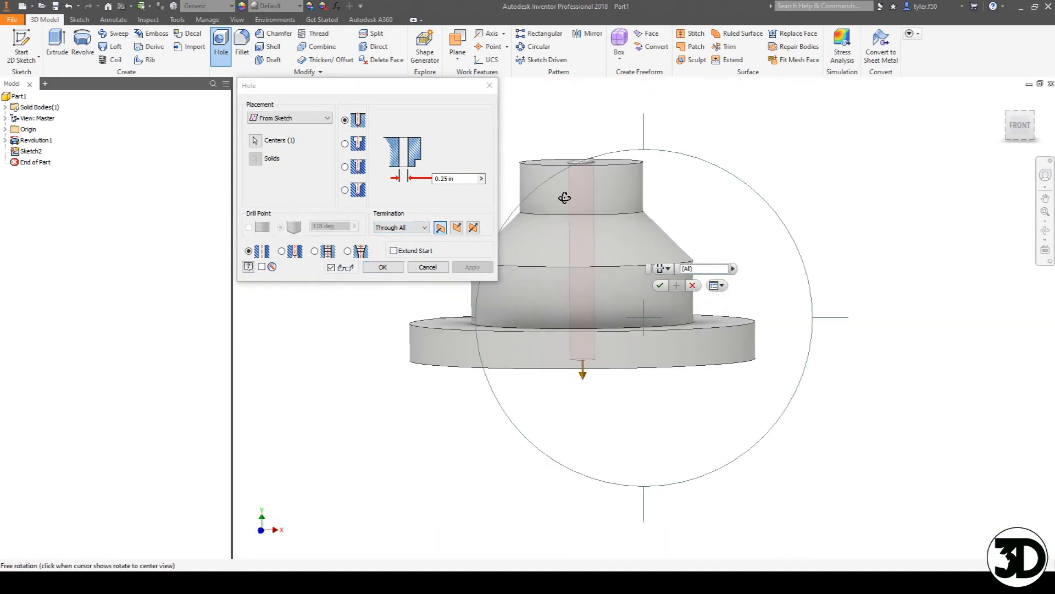
drag(559, 212, 571, 240)
Step: Set the hole diameter to 1 in and create the center hole through the part
drag(463, 178, 402, 165)
text(1.2)
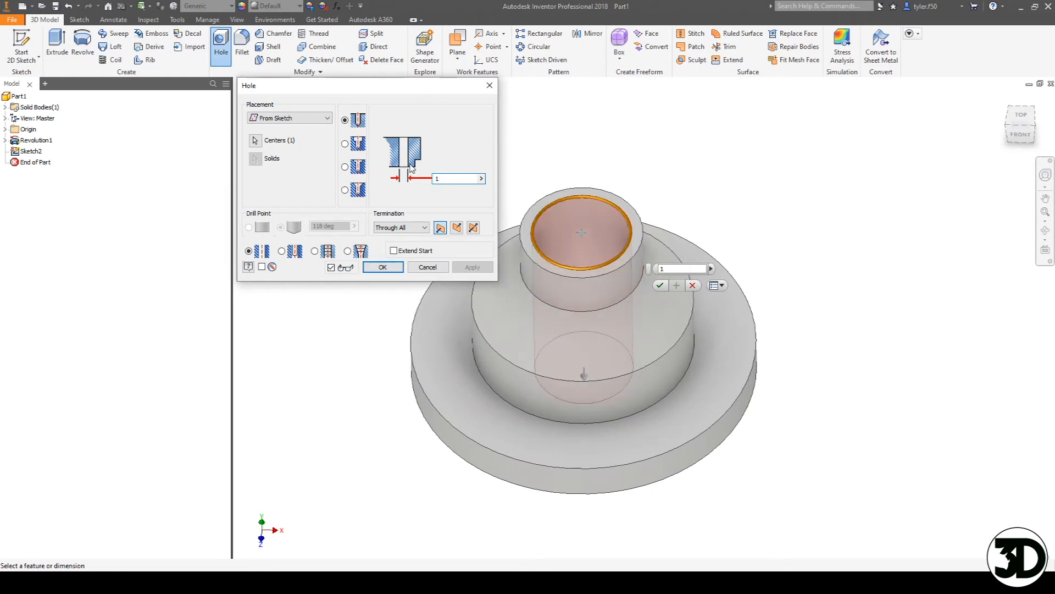
key(Return)
key(F4)
drag(681, 275, 678, 382)
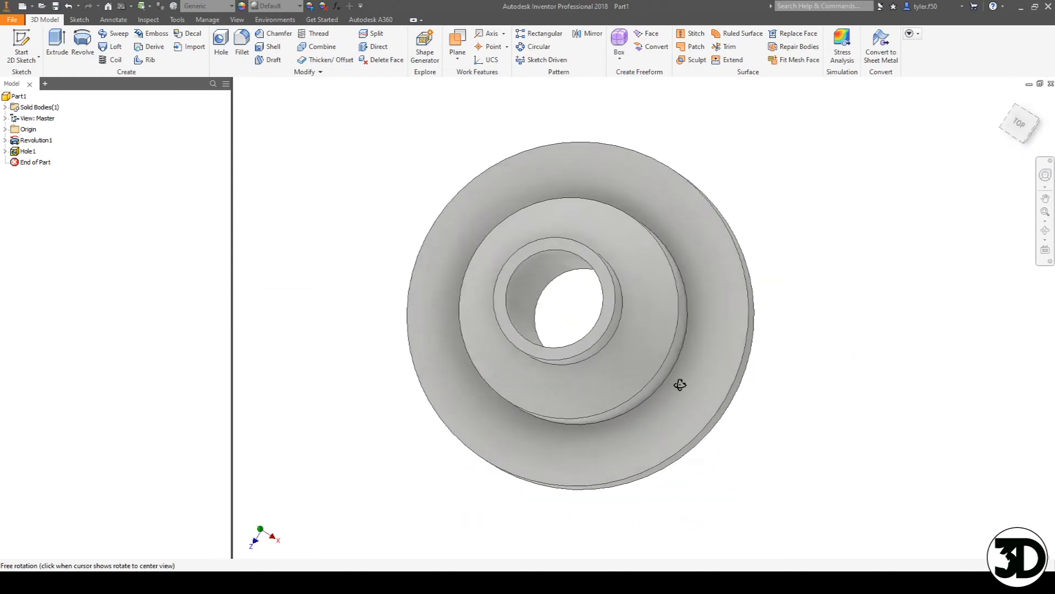
Step: Reopen the center hole's feature settings to review them, close without changes and inspect the bore
right_click(26, 151)
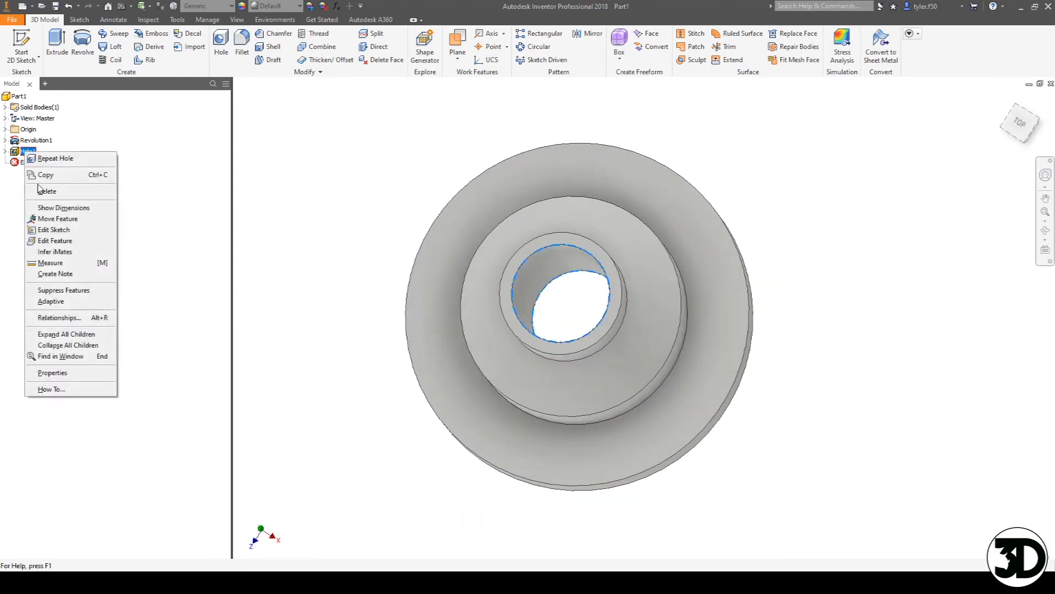
click(54, 240)
key(F4)
drag(566, 330, 509, 306)
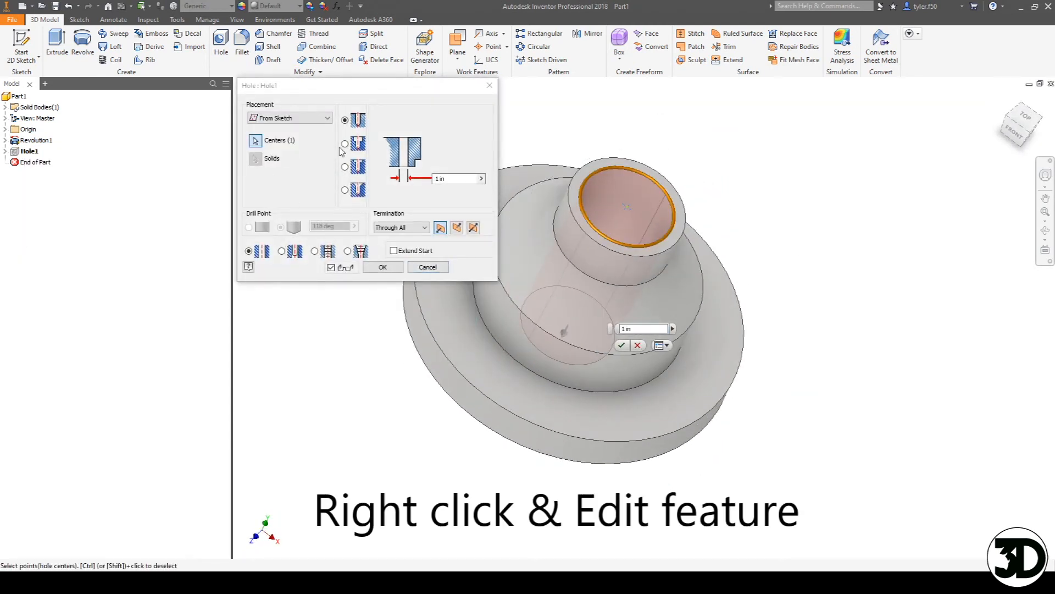
click(427, 267)
key(F4)
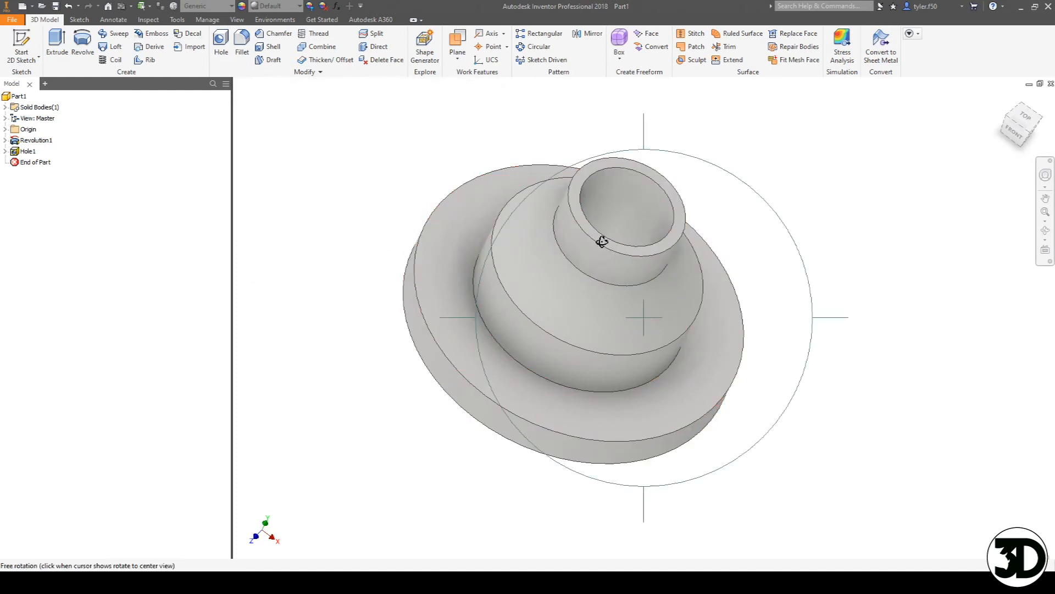
drag(573, 257, 676, 286)
key(Escape)
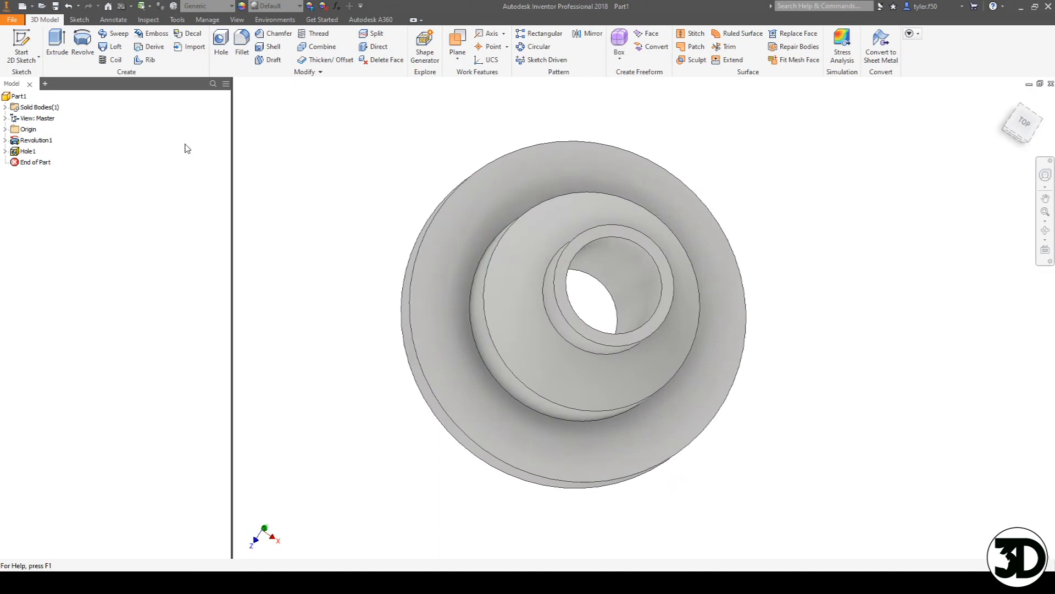
Step: Create a work plane offset 1.375 in from the YZ Plane
click(460, 41)
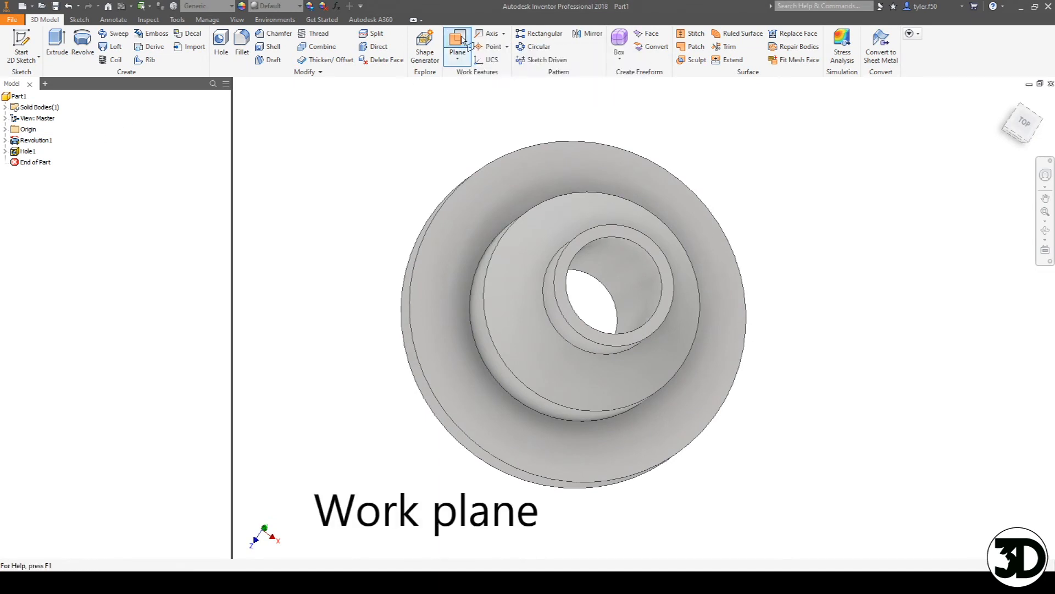
click(6, 129)
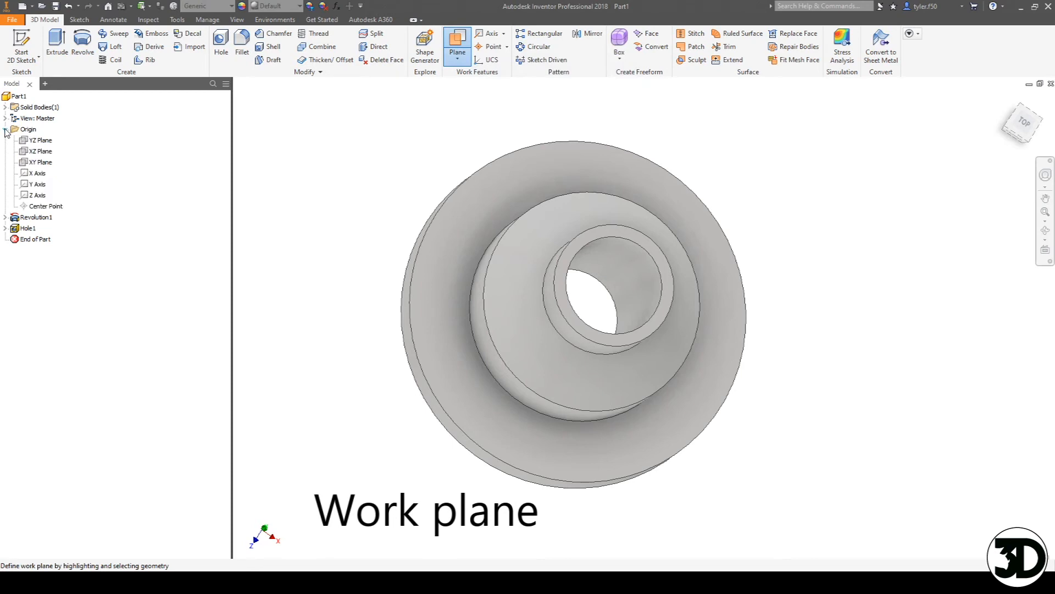
click(48, 142)
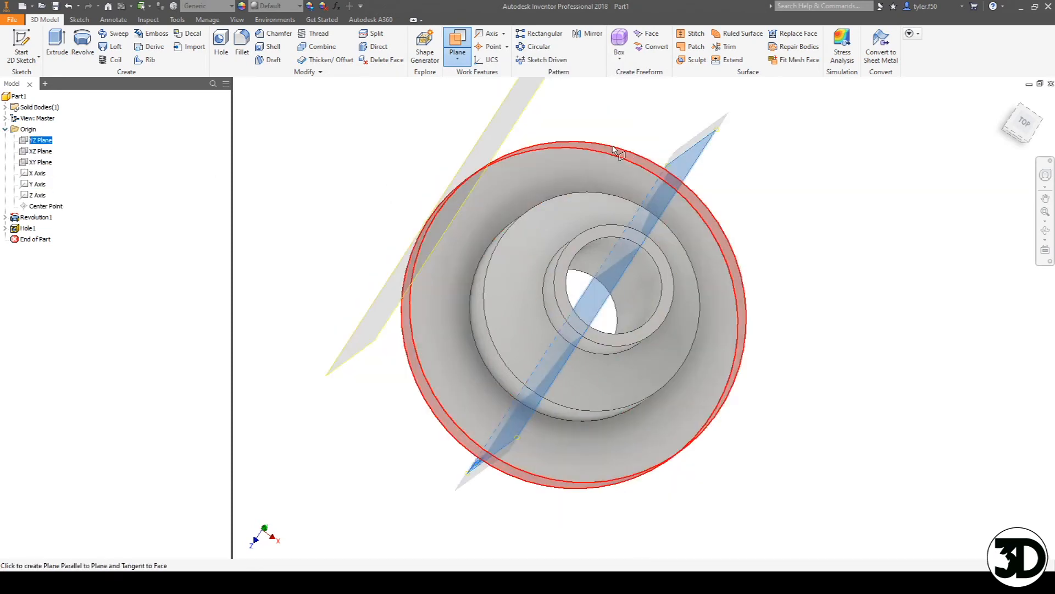
mouse_move(702, 156)
mouse_down()
mouse_move(609, 104)
mouse_move(794, 278)
mouse_up()
text(1.375)
key(Return)
key(F4)
drag(764, 347, 753, 393)
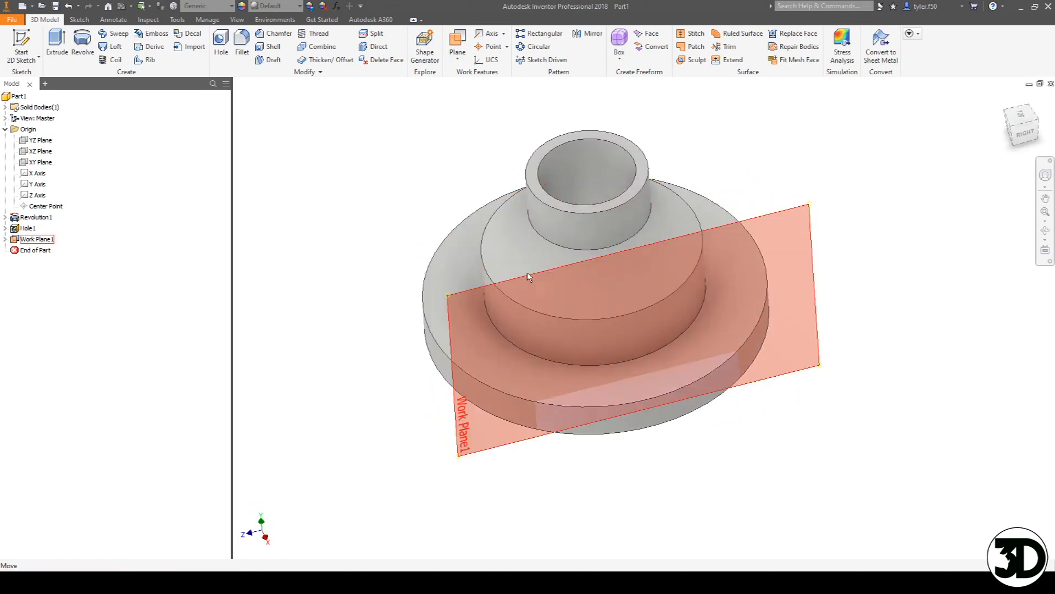
Step: Redefine the work plane as an offset of 1.25 in from the XY Plane
right_click(461, 300)
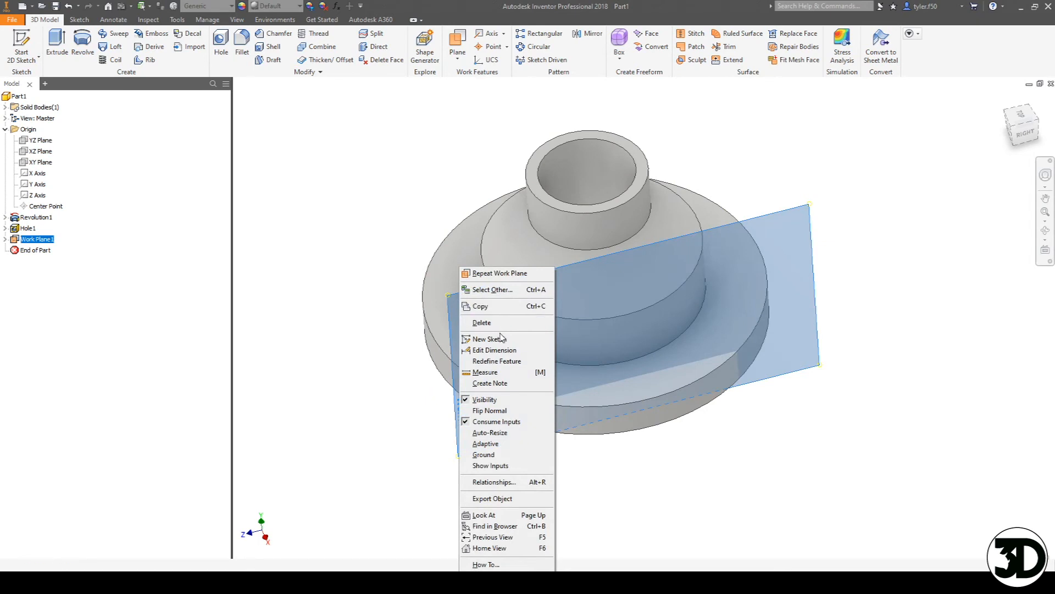
click(516, 363)
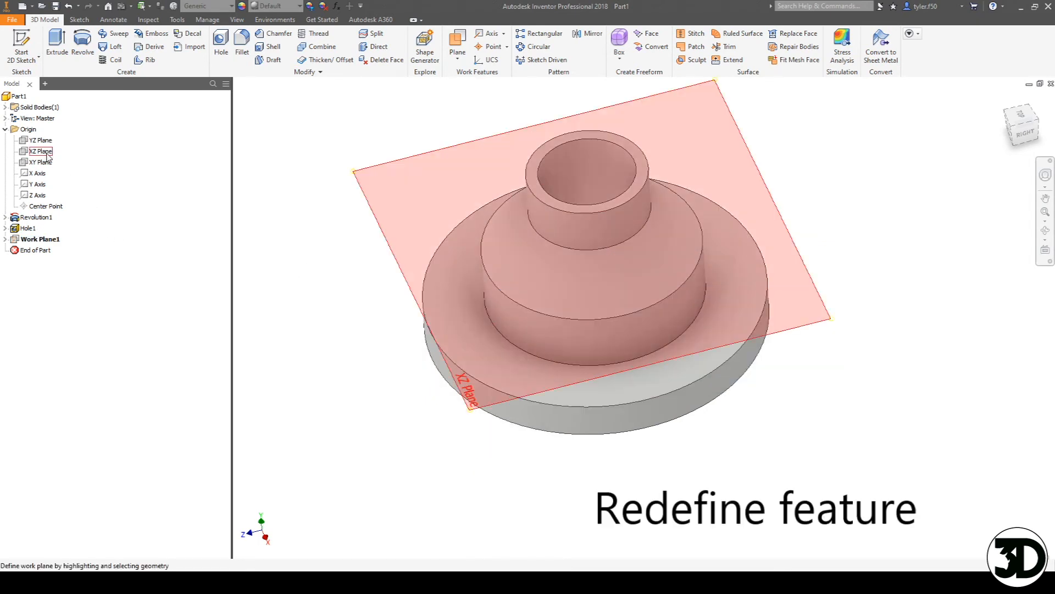
click(48, 163)
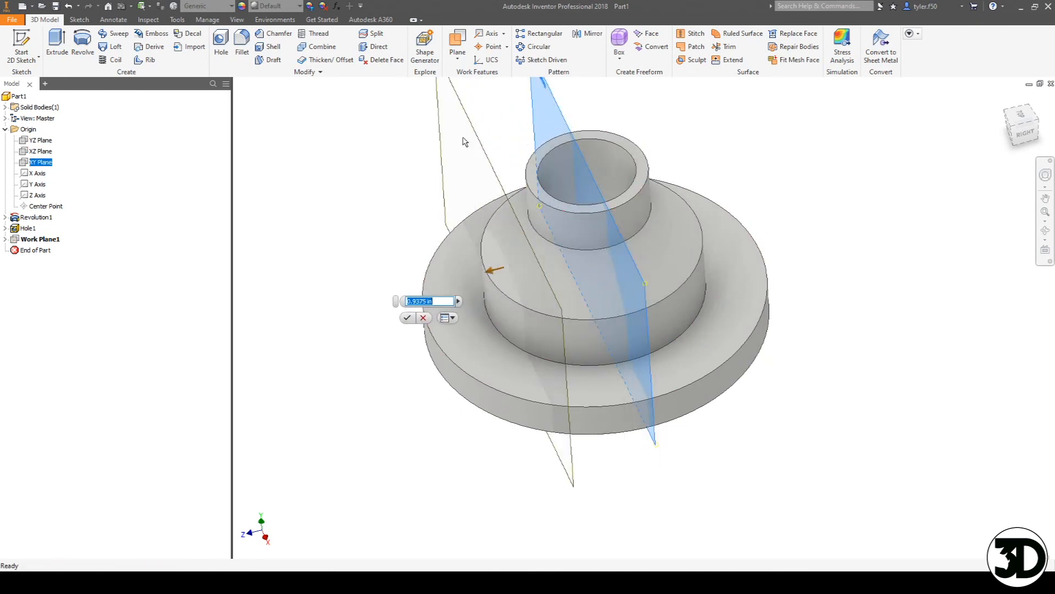
text(1.25)
key(Return)
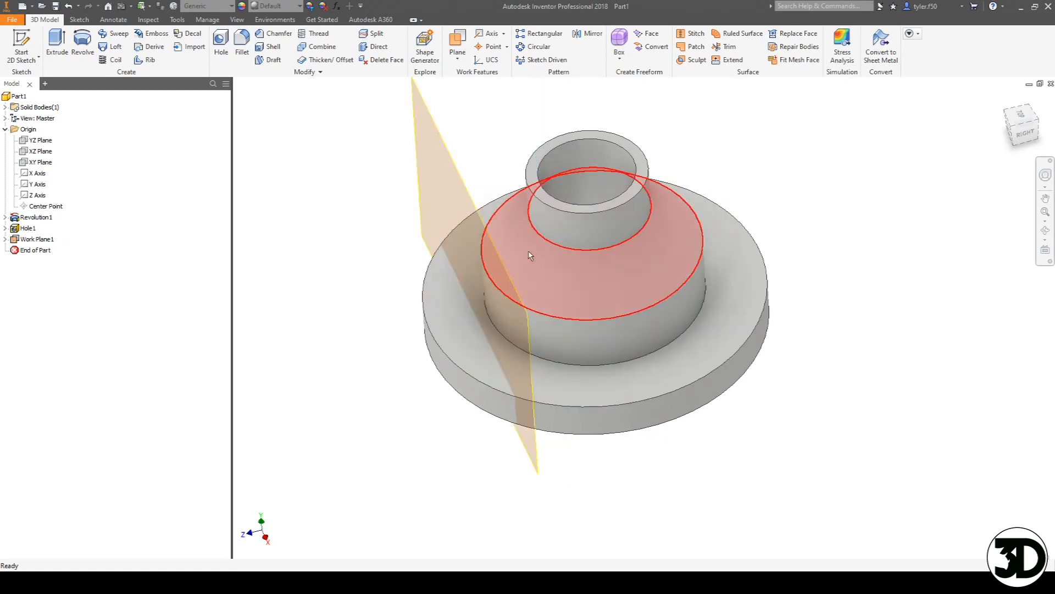
Step: Edit the work plane's offset dimension to 1.375 in
right_click(438, 132)
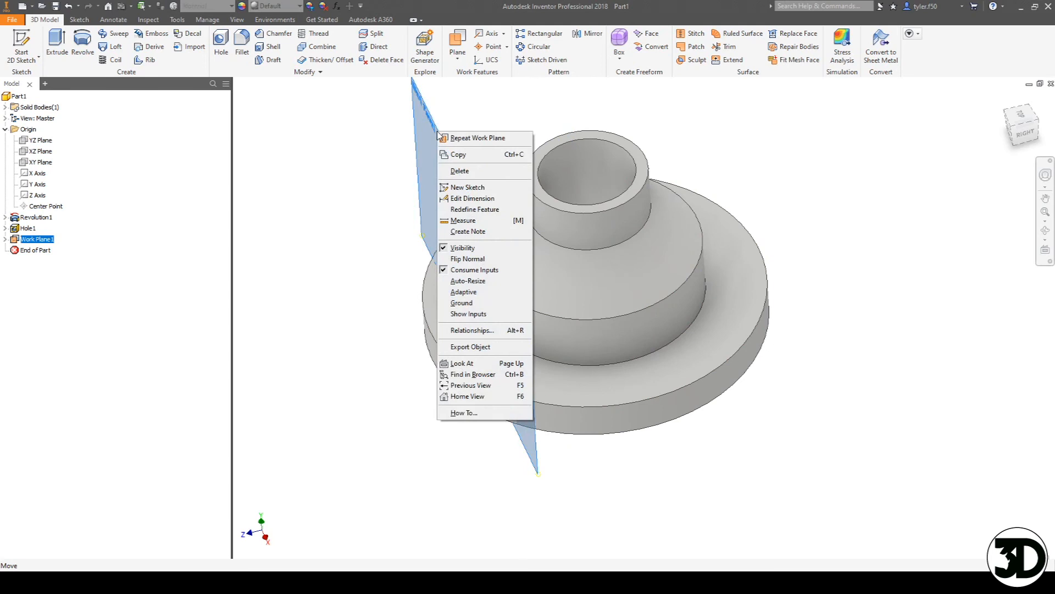
click(476, 199)
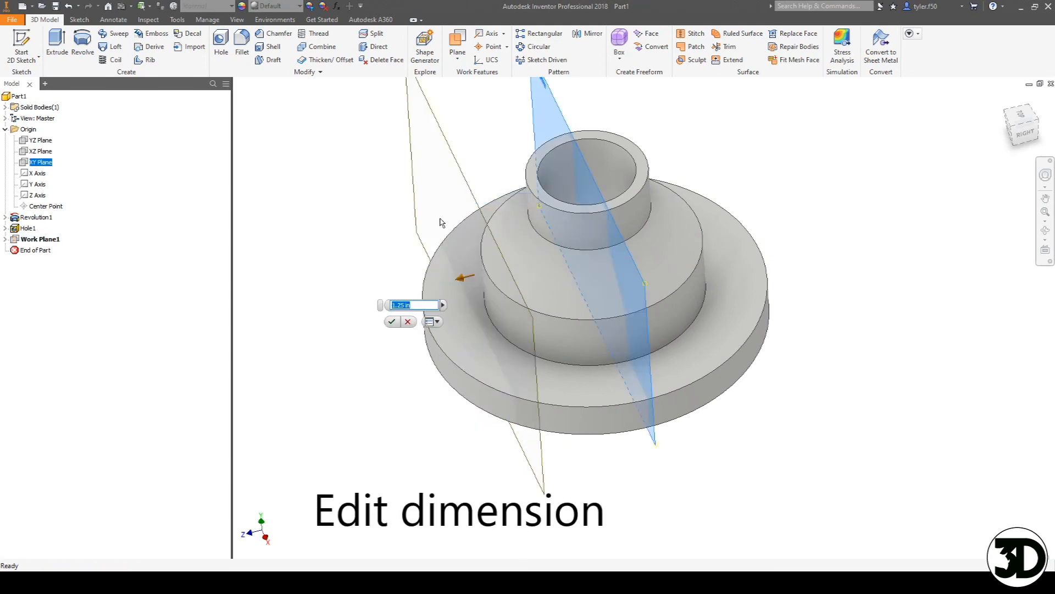
text(1.375)
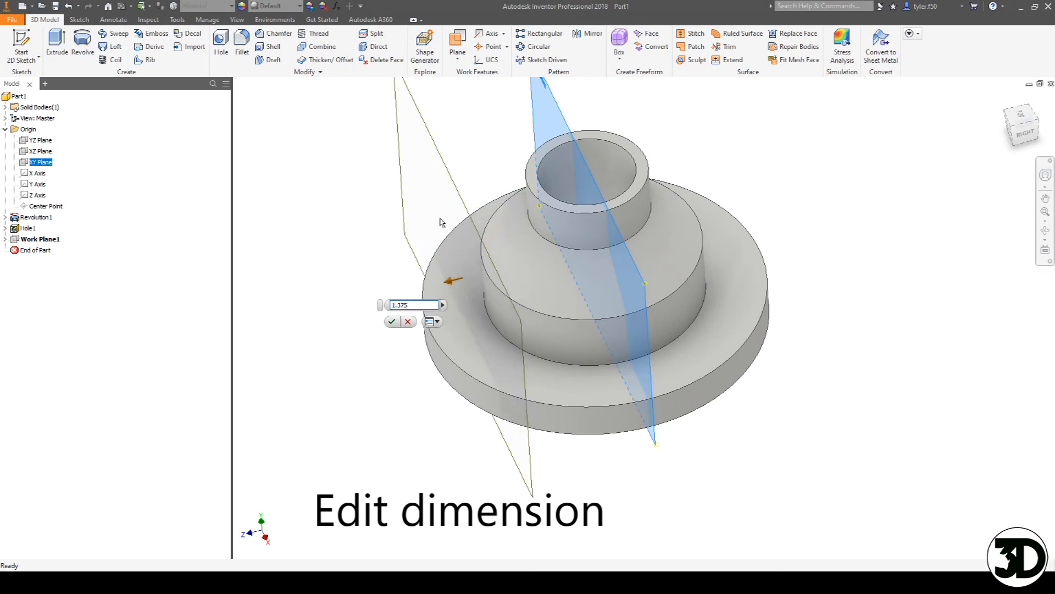
key(Return)
click(455, 205)
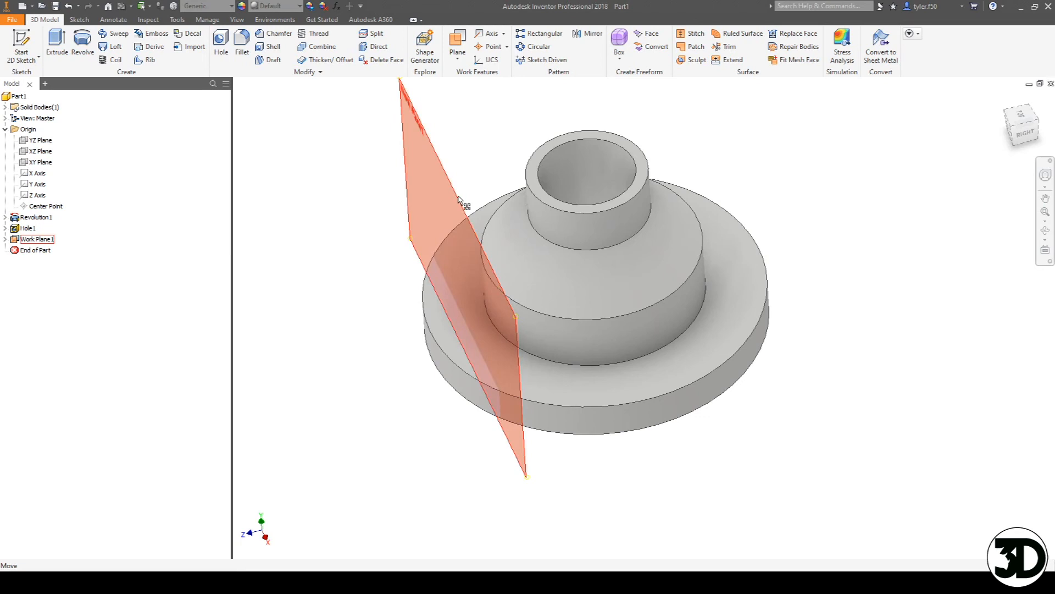
key(Escape)
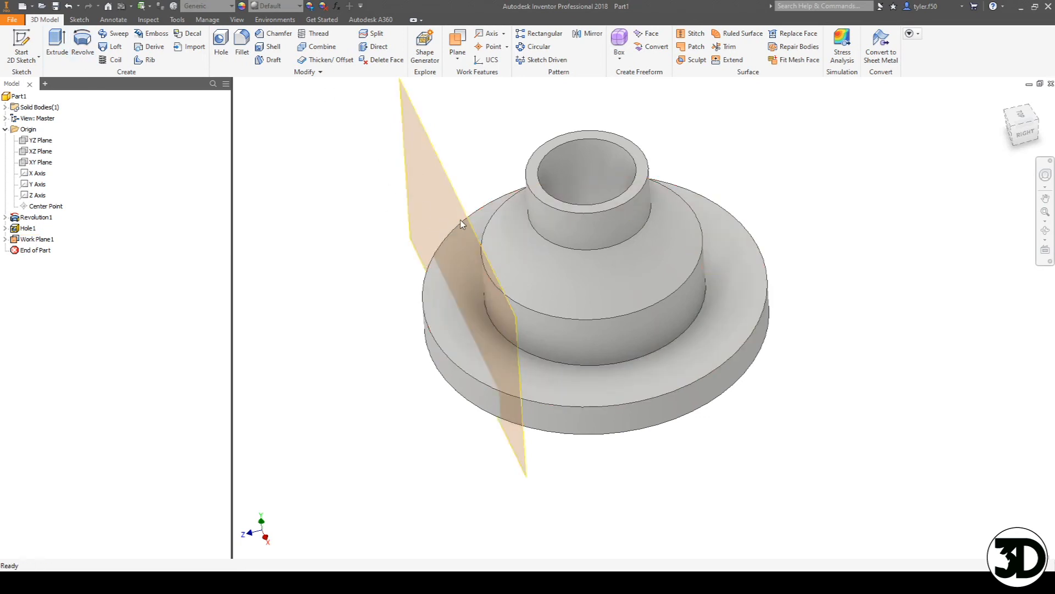
Step: Sketch a closed upright rectangle about 0.3 in wide on the work plane, from the flange's top edge to above the part, with one side on the vertical axis
click(456, 204)
key(s)
click(447, 179)
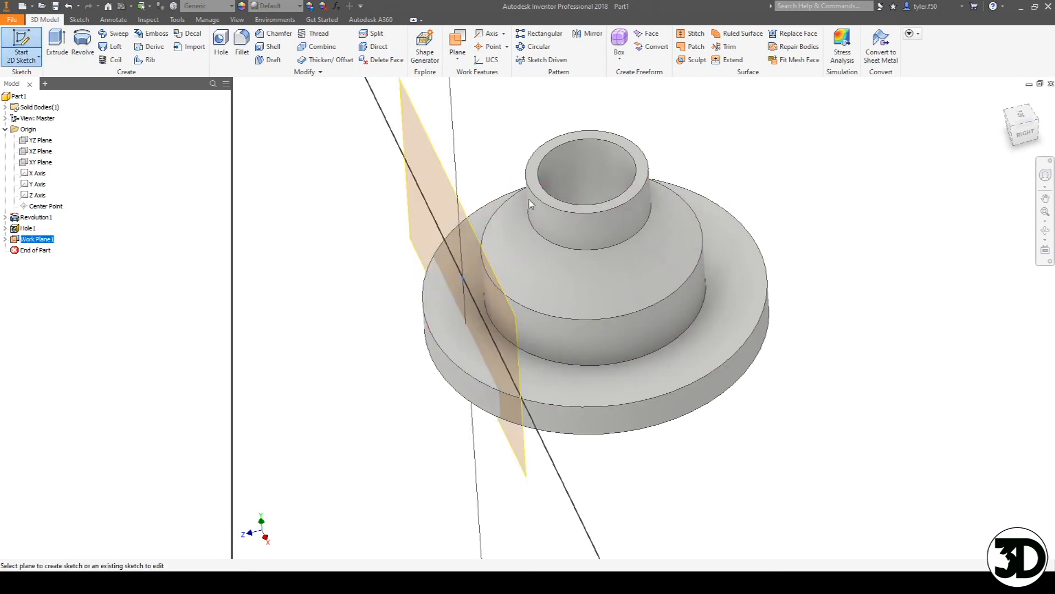
click(57, 48)
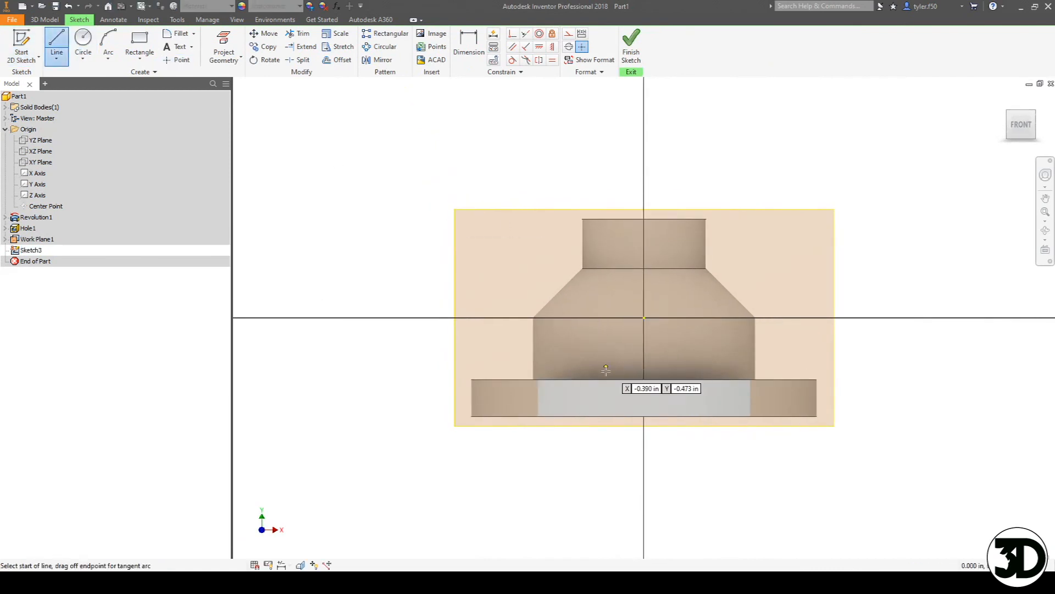
click(614, 380)
click(614, 186)
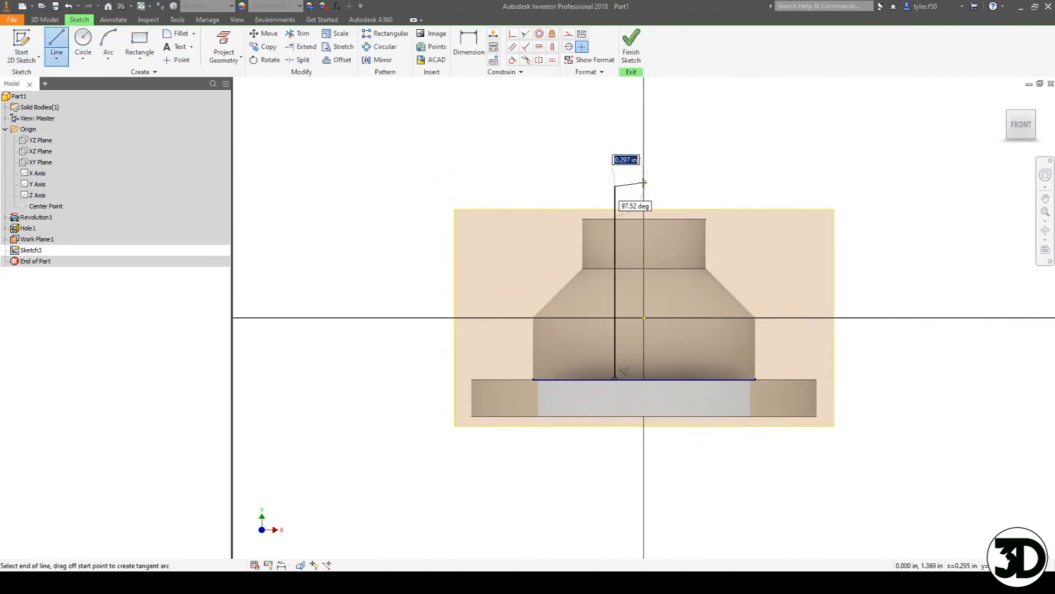
double_click(645, 378)
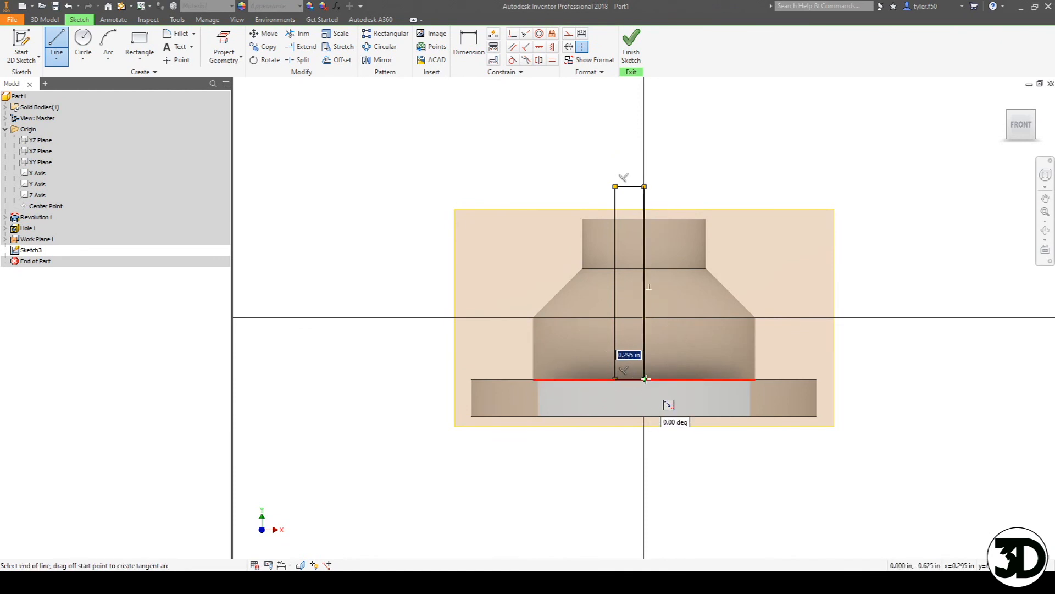
key(Escape)
Step: Convert the rectangle's side on the vertical axis to a centerline and dimension the profile's diameter as 0.375 in
click(643, 347)
click(569, 46)
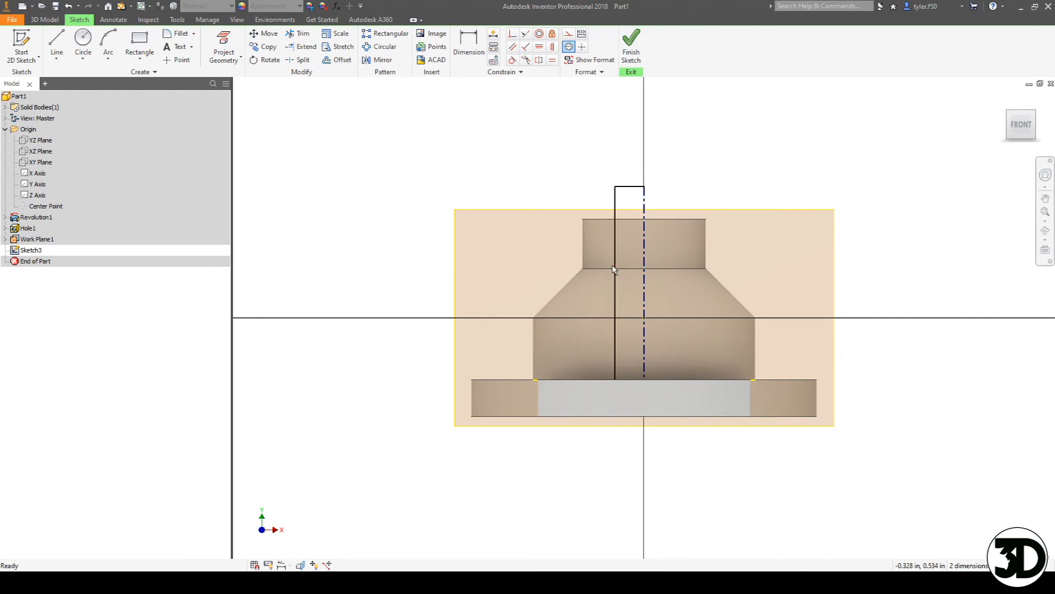
key(d)
click(615, 208)
click(643, 199)
click(639, 158)
text(.375)
key(Return)
Step: Dimension the height of the rectangular profile as 1.75 in
click(627, 212)
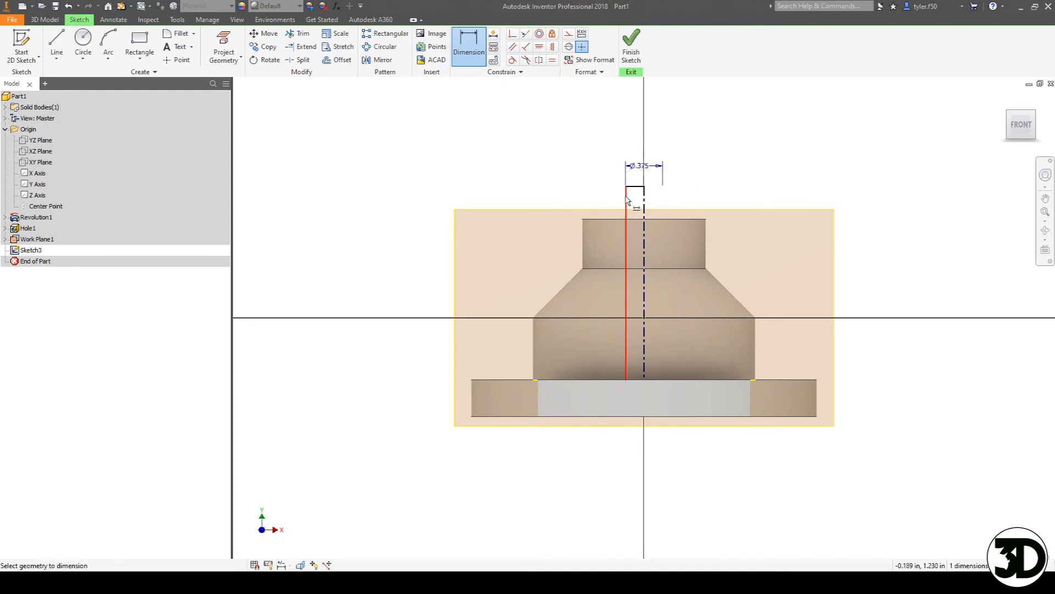
click(561, 229)
text(1.75)
key(Return)
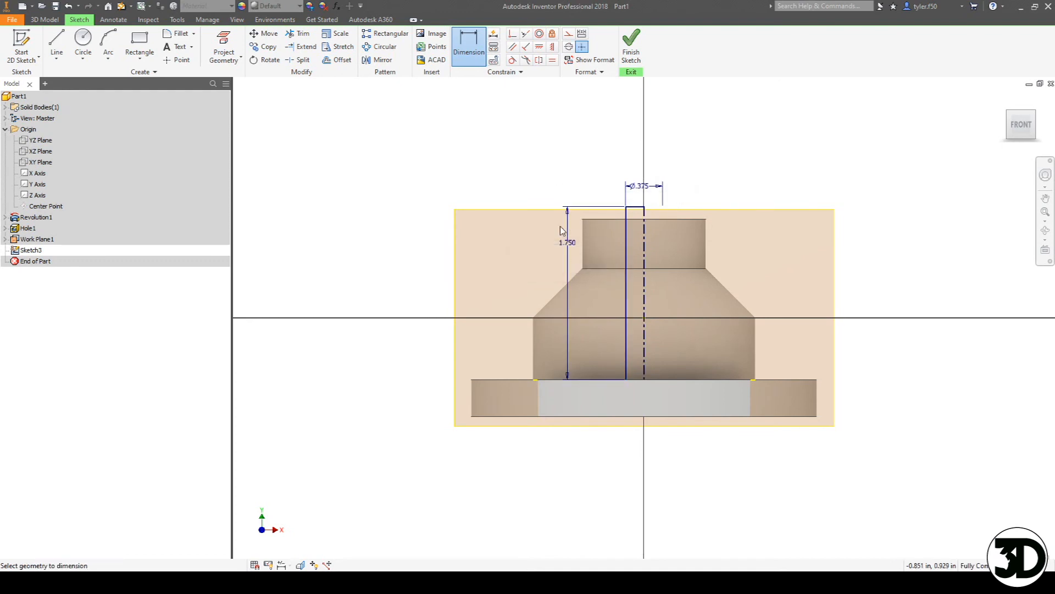
Step: Change the profile's height dimension to 1.5 in
double_click(567, 242)
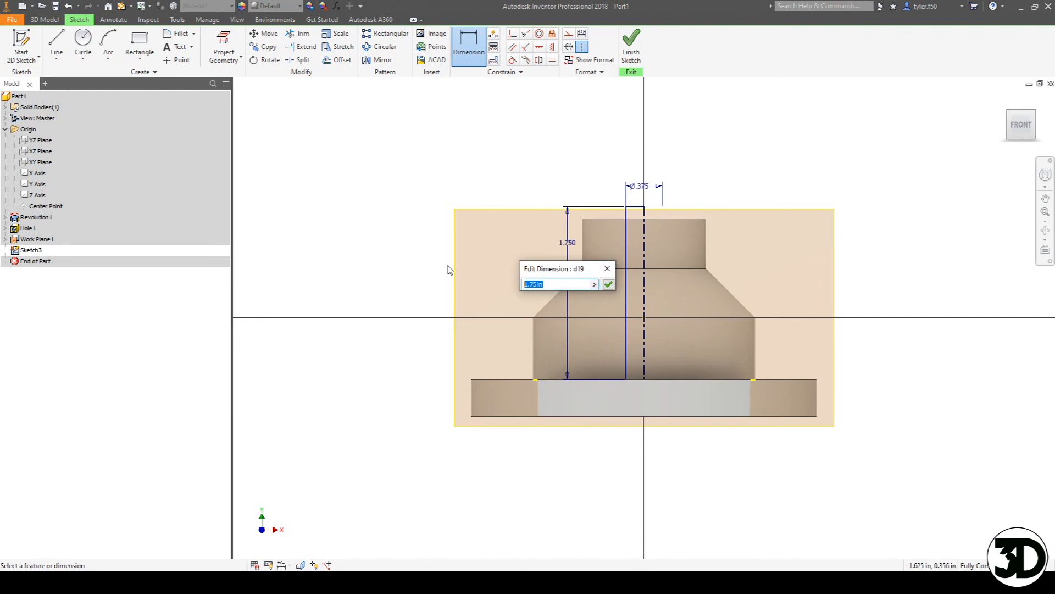
text(1.5)
key(Return)
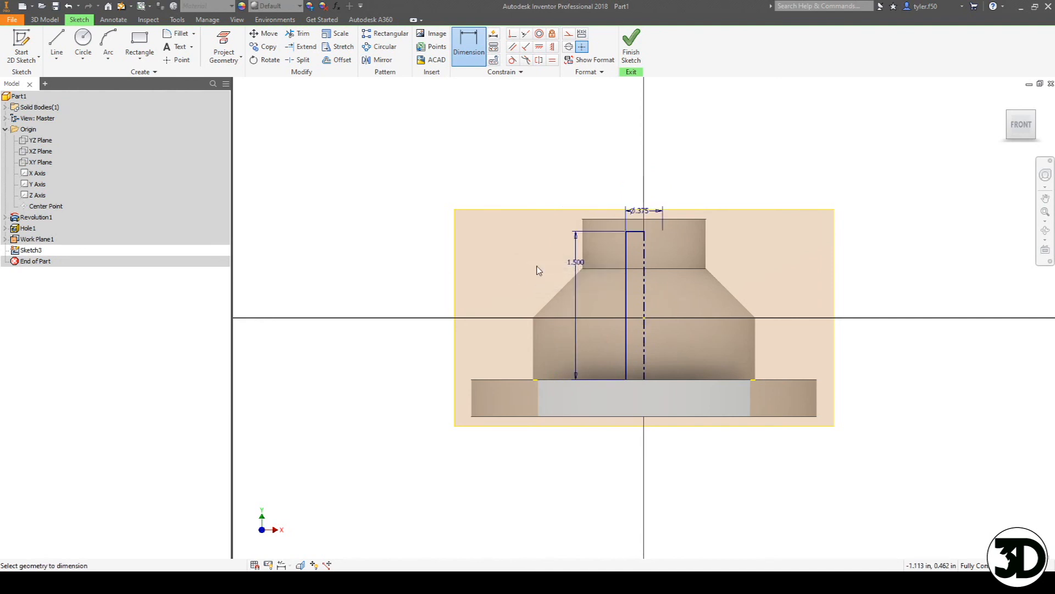
Step: Revolve the rectangular profile about its centerline through an angle of 180 deg, joining a half-round post to the flange
key(r)
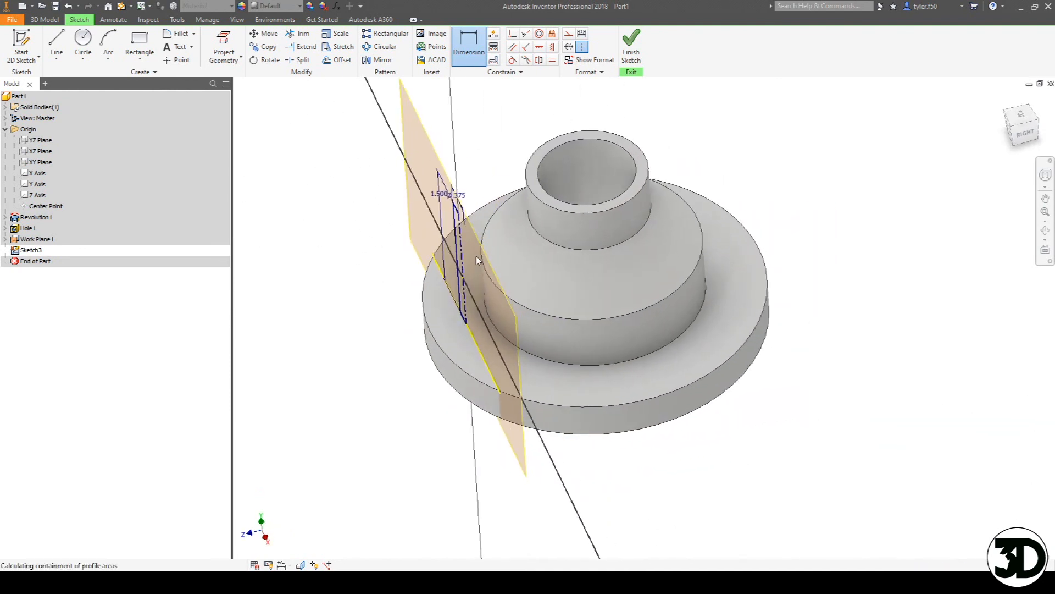
click(455, 244)
click(365, 129)
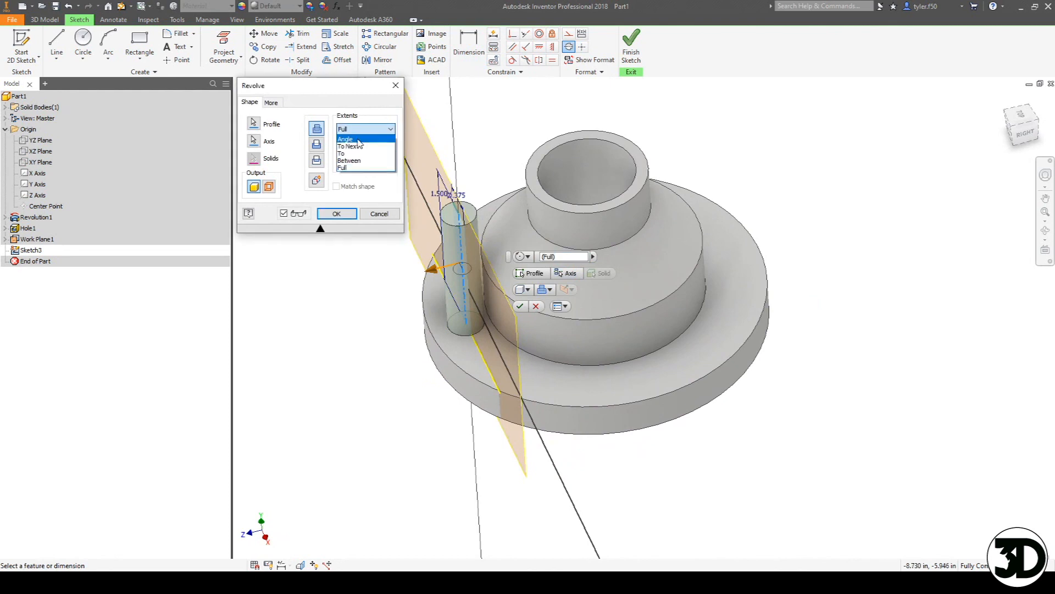
click(351, 144)
text(180)
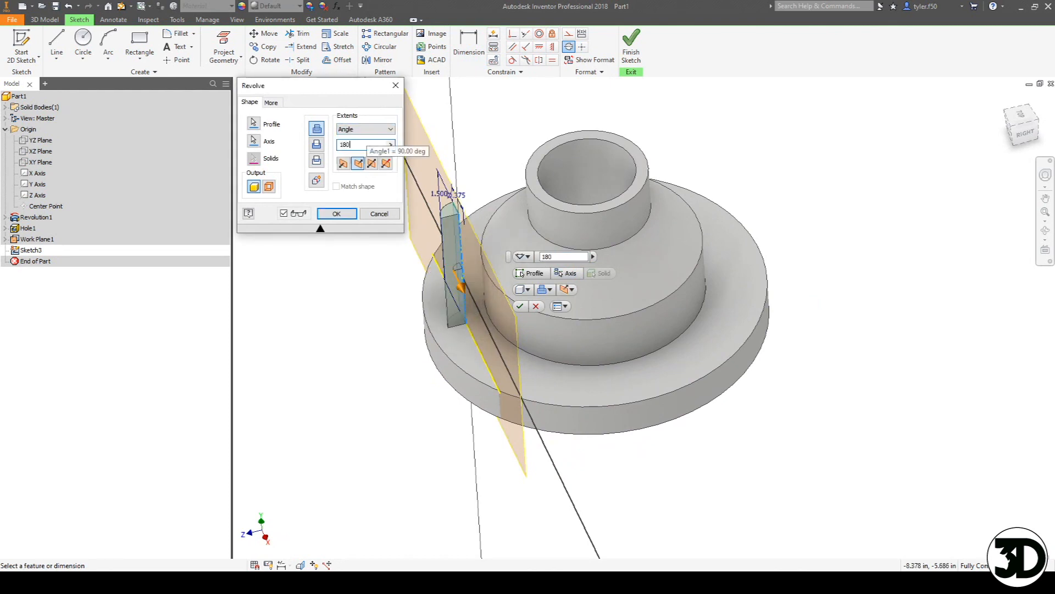
shift+middle_drag(552, 198, 503, 244)
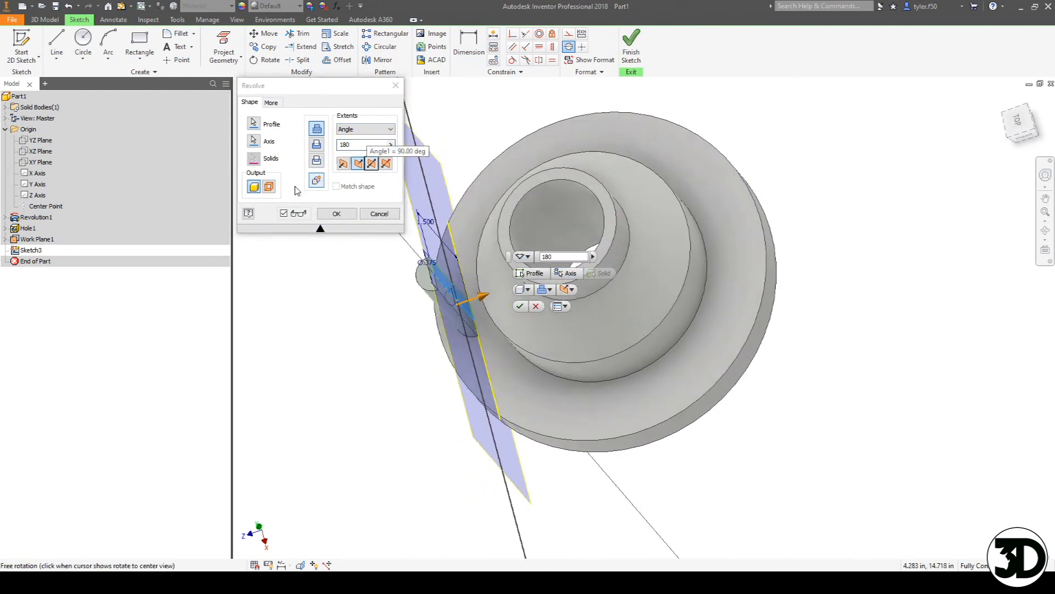
click(337, 214)
shift+middle_drag(520, 307, 596, 342)
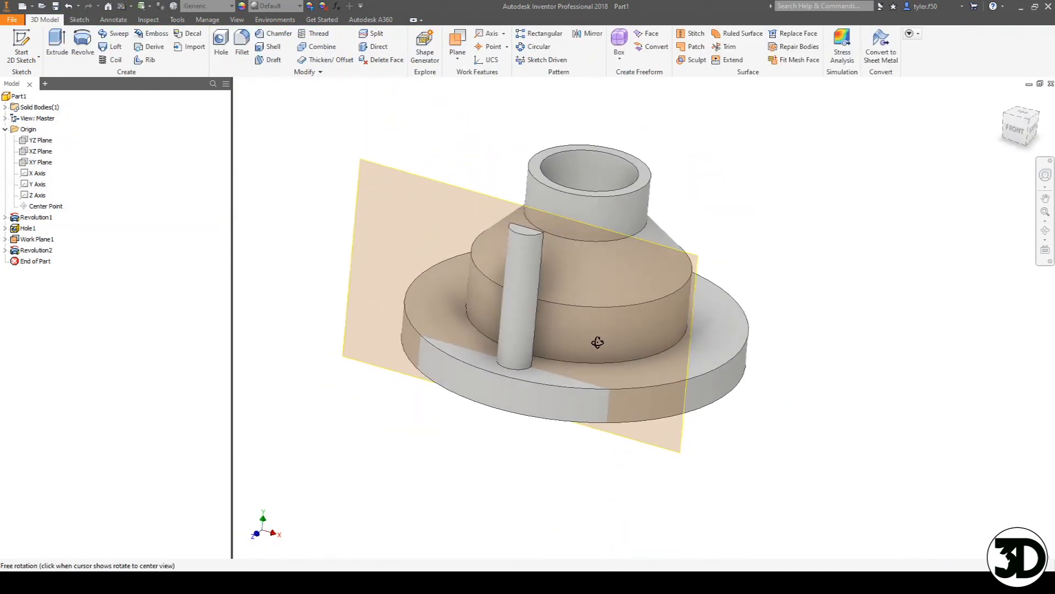
Step: Redefine the work plane as an offset of 1.3 in from the YZ Plane, moving the half-round post with it
right_click(42, 240)
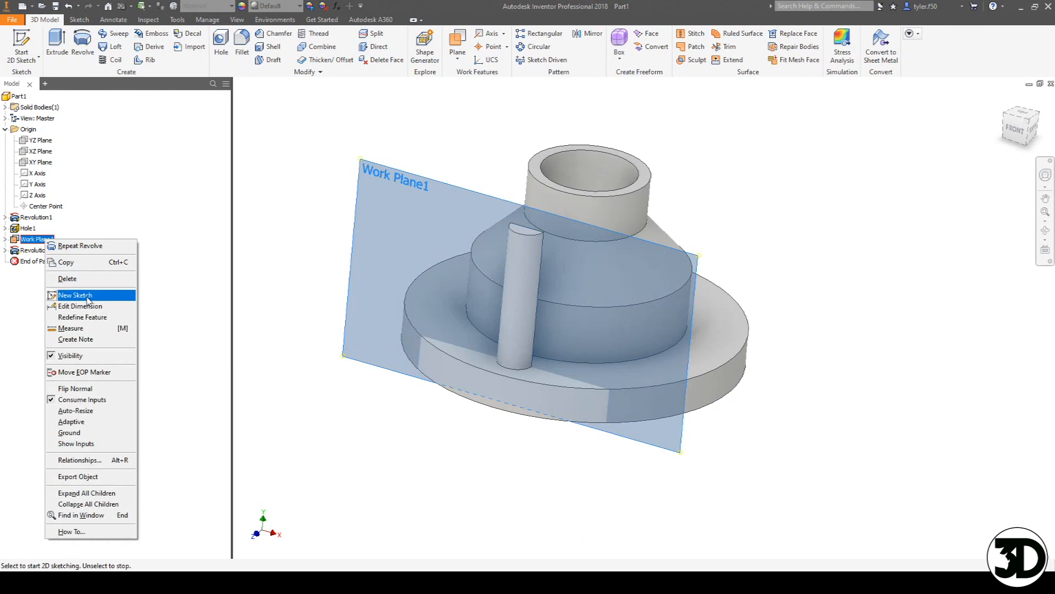
click(82, 317)
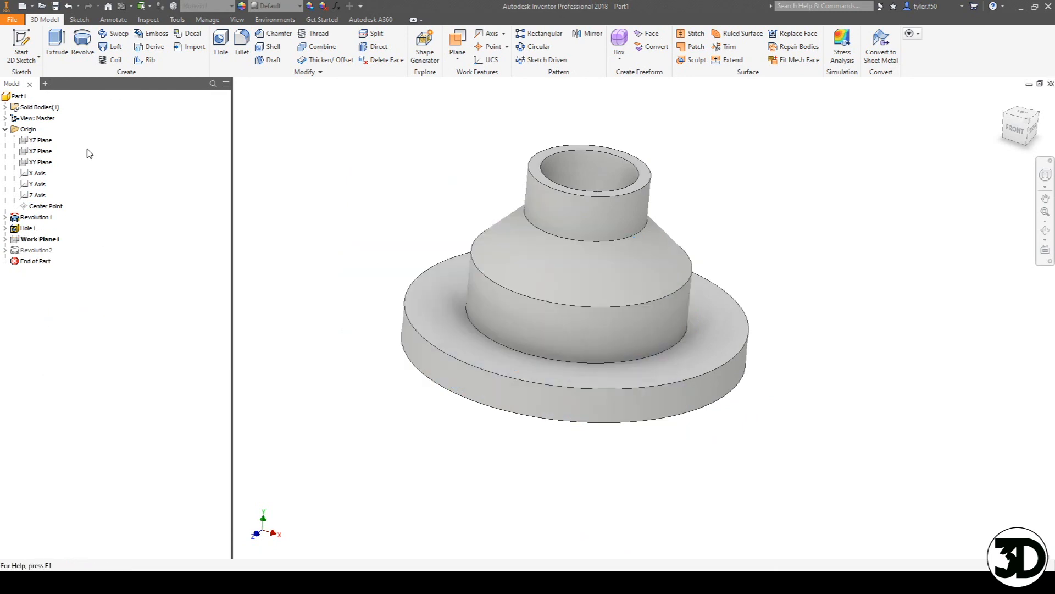
click(48, 138)
drag(632, 135, 739, 175)
text(1.3)
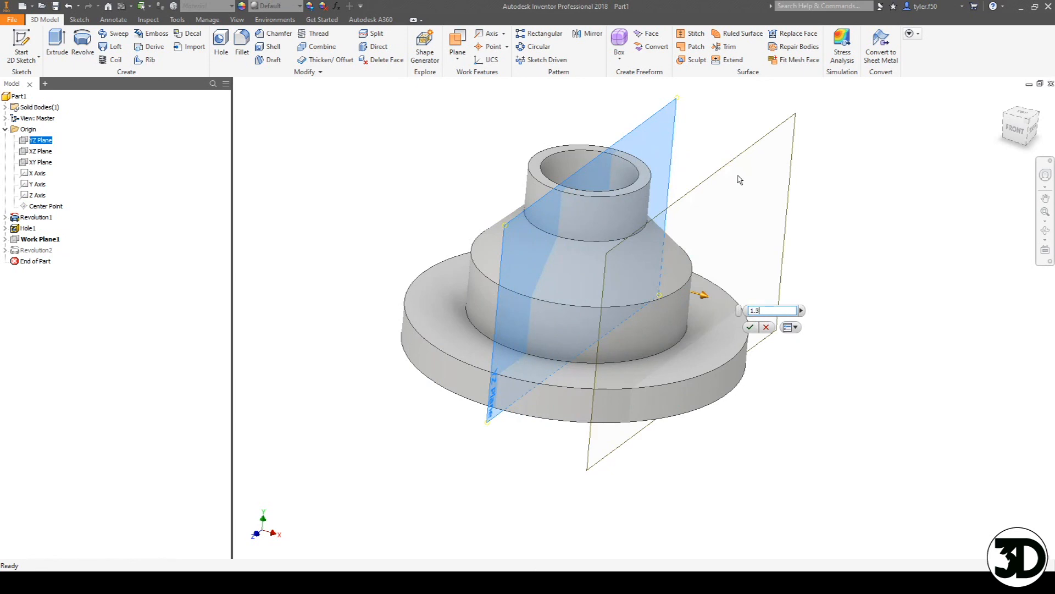
key(Return)
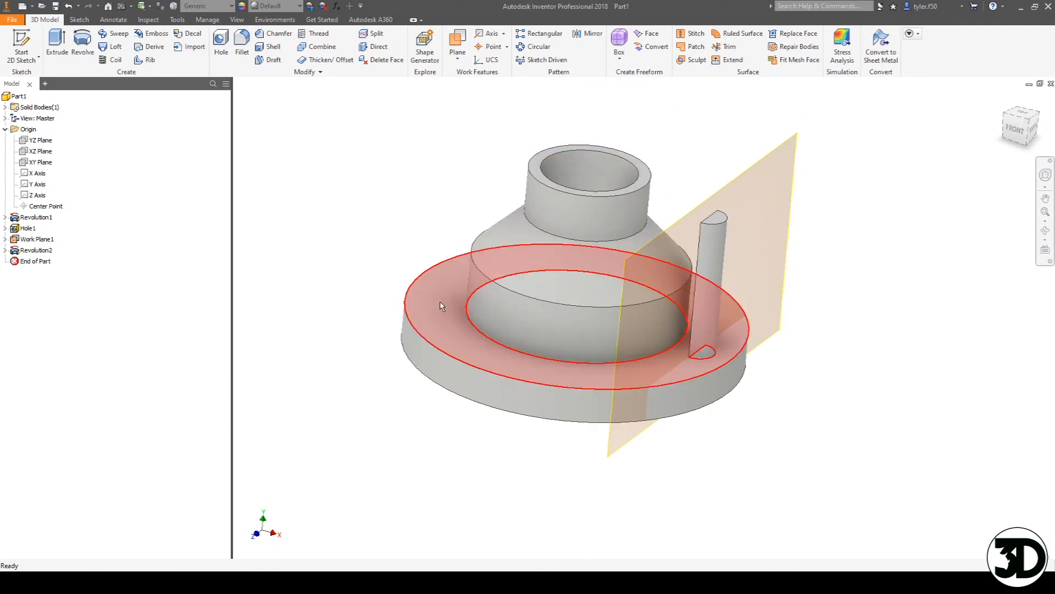
key(F4)
drag(601, 210, 582, 290)
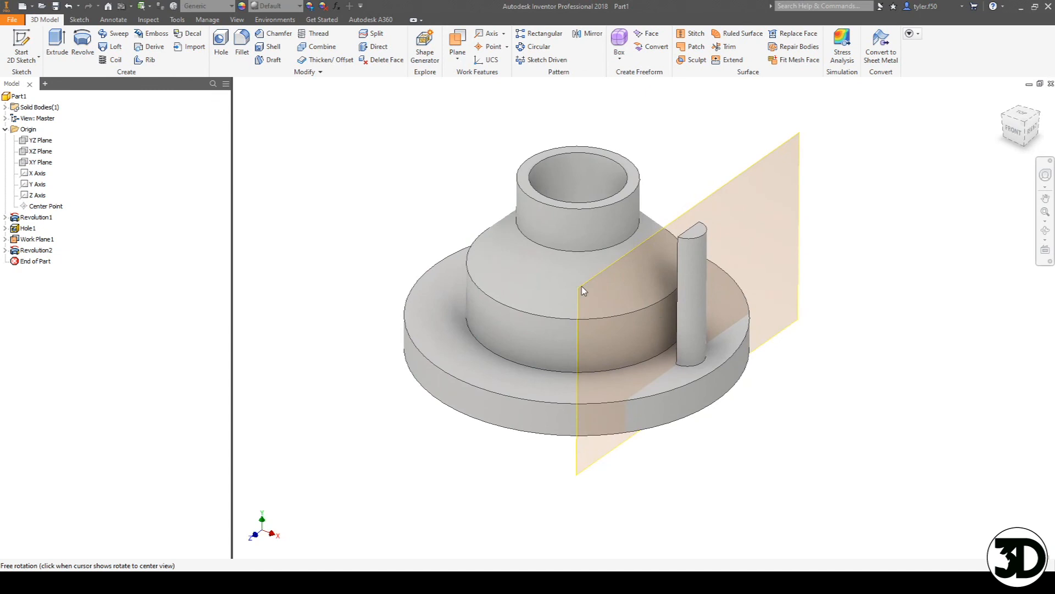